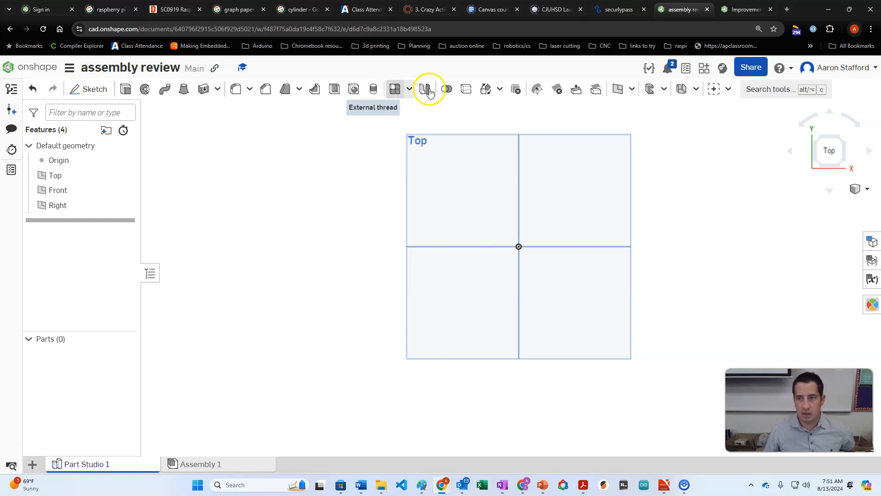
- Search the FeatureScript samples for a "spur gear" custom feature
{"action": "left_click", "coordinate": [715, 88]}
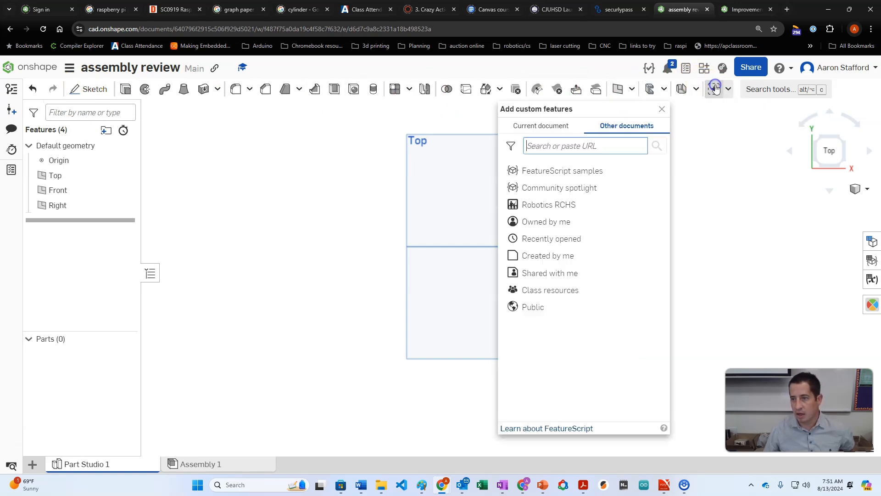
{"action": "left_click", "coordinate": [730, 89]}
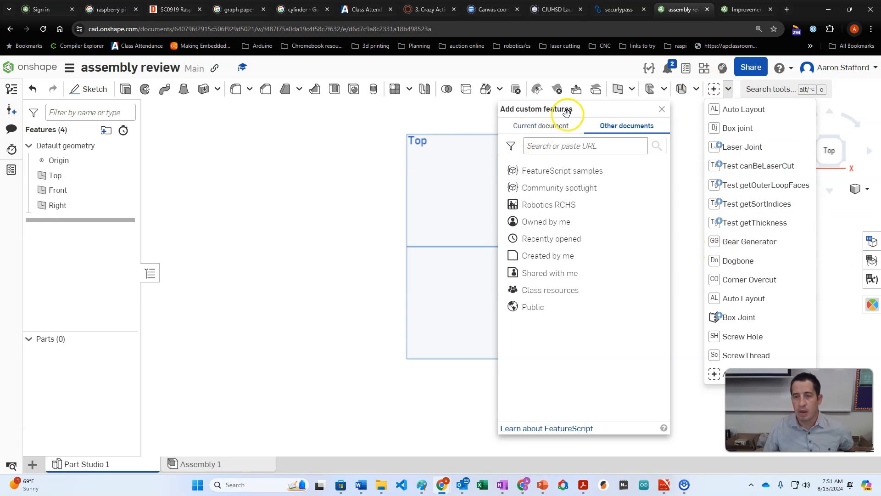
{"action": "left_click", "coordinate": [713, 89]}
{"action": "left_click", "coordinate": [555, 133]}
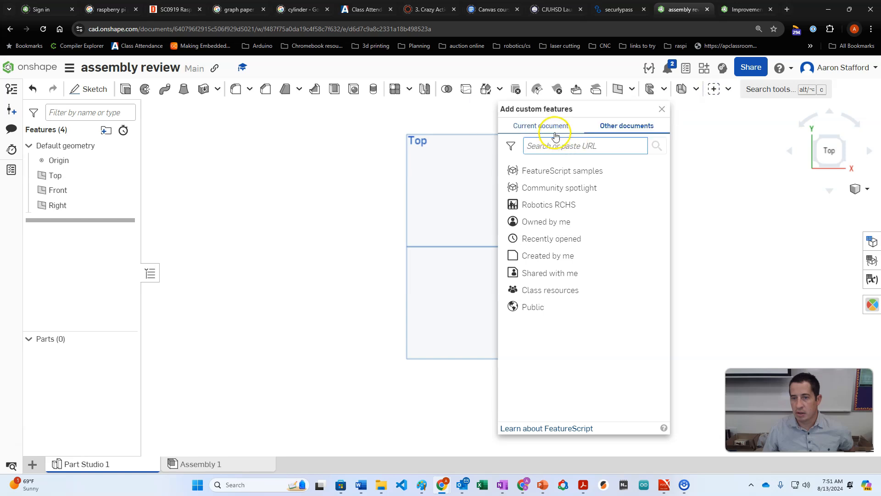
{"action": "left_click", "coordinate": [558, 173]}
{"action": "left_click", "coordinate": [560, 145]}
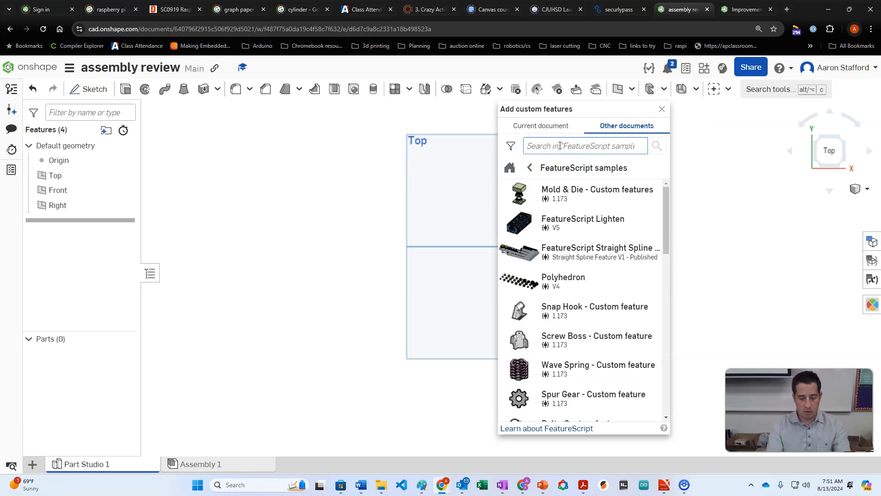
{"action": "type", "text": "spur gear"}
{"action": "key", "text": "Return"}
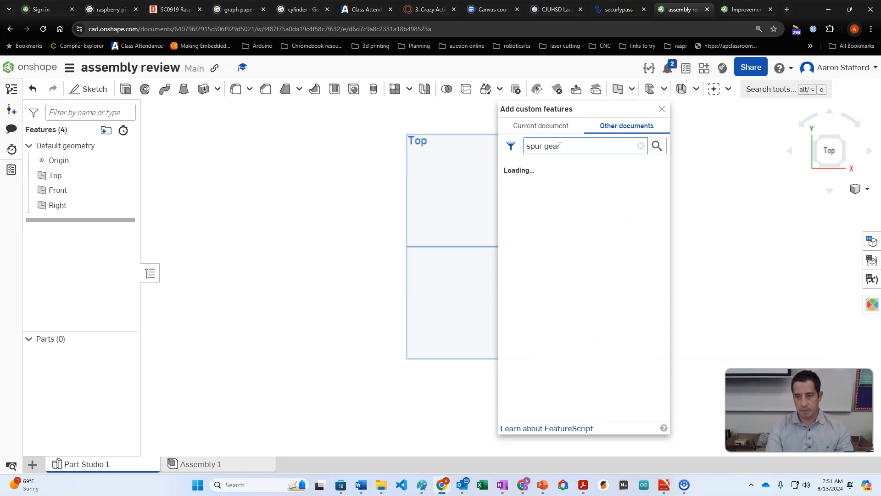
- Add the Spur gear custom feature from its Feature Studio to the toolbar and check that it is listed among the custom features
{"action": "left_click", "coordinate": [580, 184]}
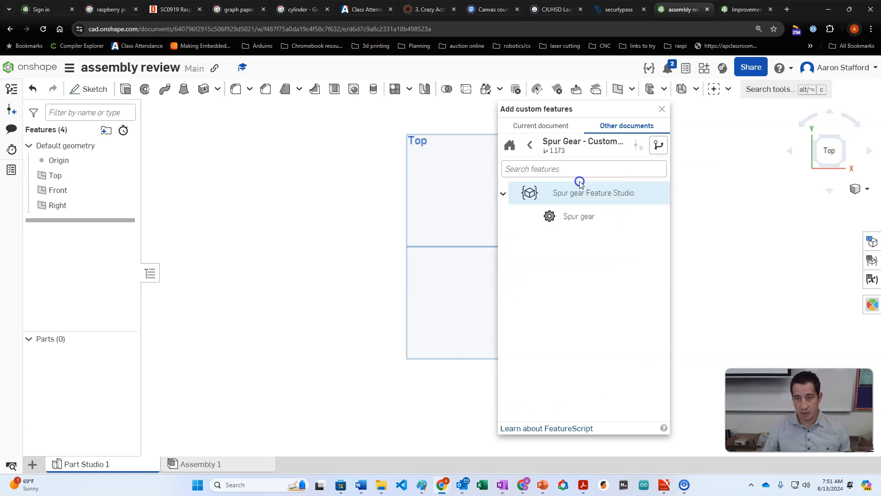
{"action": "left_click", "coordinate": [551, 215]}
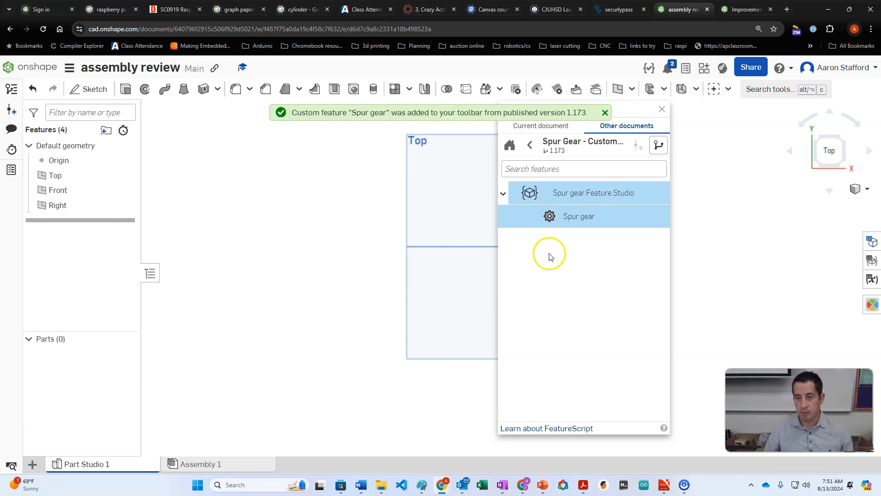
{"action": "left_click", "coordinate": [698, 108]}
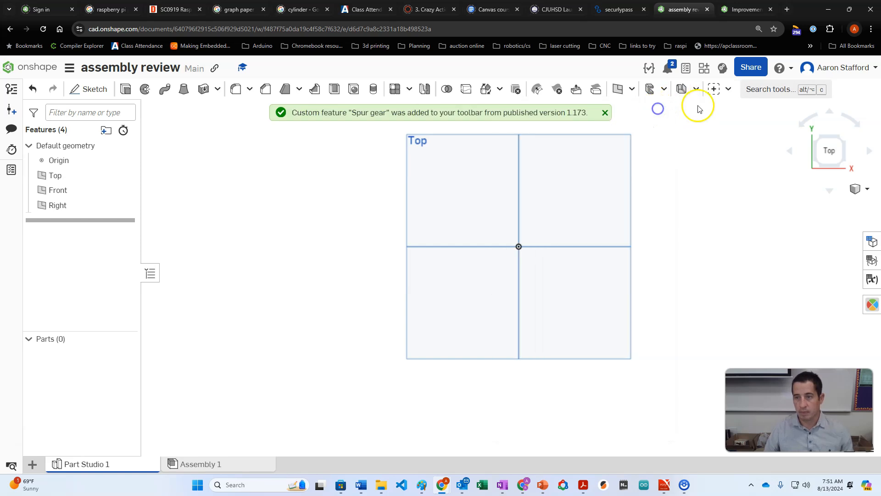
{"action": "left_click", "coordinate": [729, 92]}
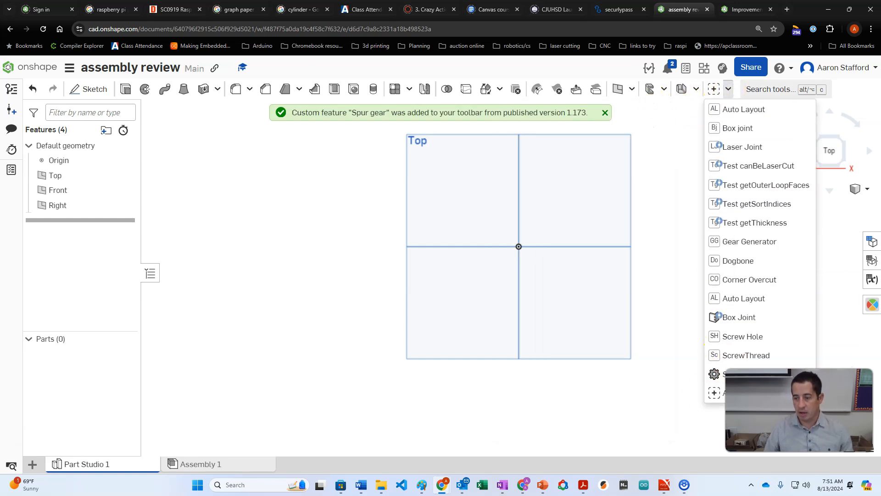
{"action": "left_click", "coordinate": [651, 289]}
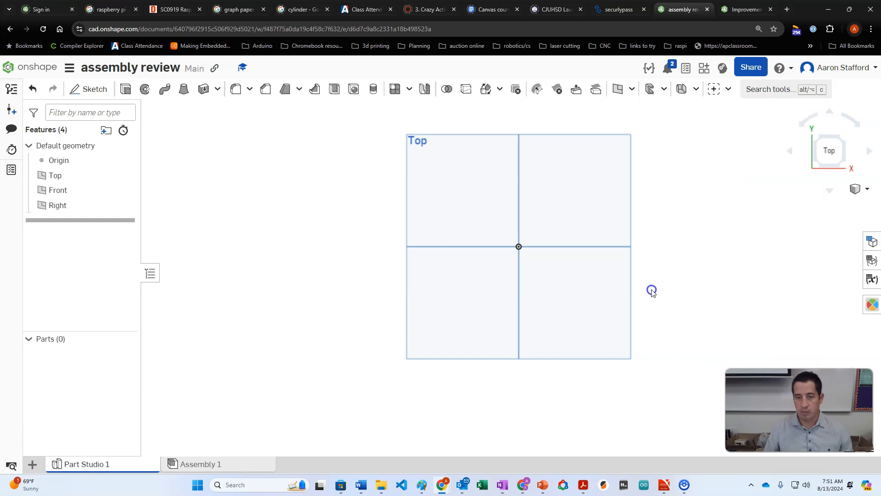
- Start a sketch on the Top plane and draw a horizontal line from the origin in the negative X direction
{"action": "left_click", "coordinate": [88, 89]}
{"action": "left_click", "coordinate": [413, 205]}
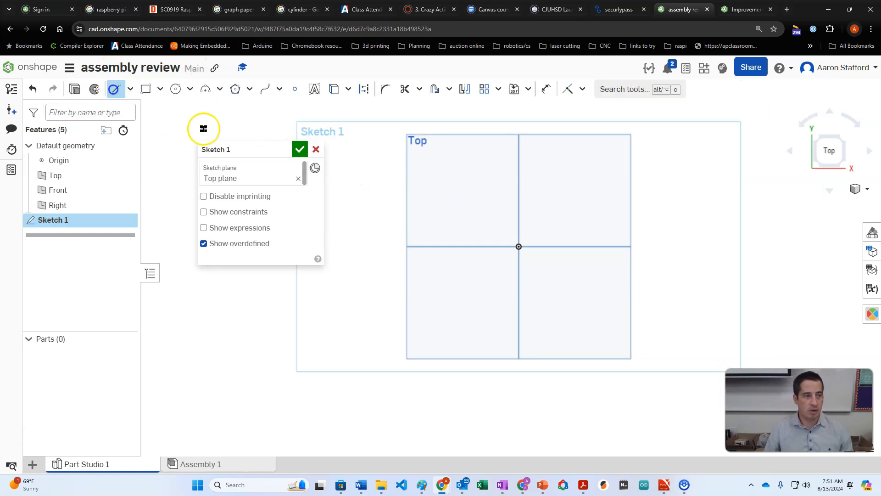
{"action": "left_click", "coordinate": [520, 247]}
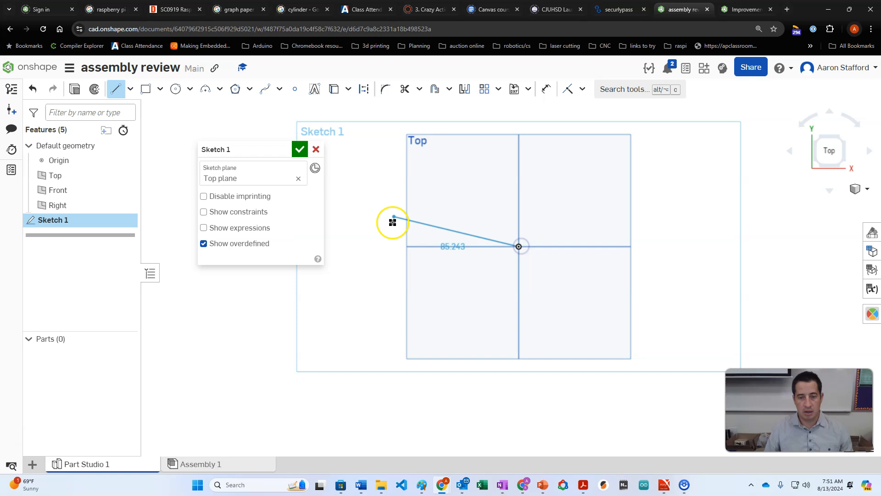
{"action": "left_click", "coordinate": [358, 247]}
{"action": "key", "text": "Return"}
{"action": "key", "text": "Escape"}
- Set the line's length to 100 mm, placing the dimension farther below the line, and accept the sketch
{"action": "double_click", "coordinate": [427, 266]}
{"action": "type", "text": "100"}
{"action": "key", "text": "Return"}
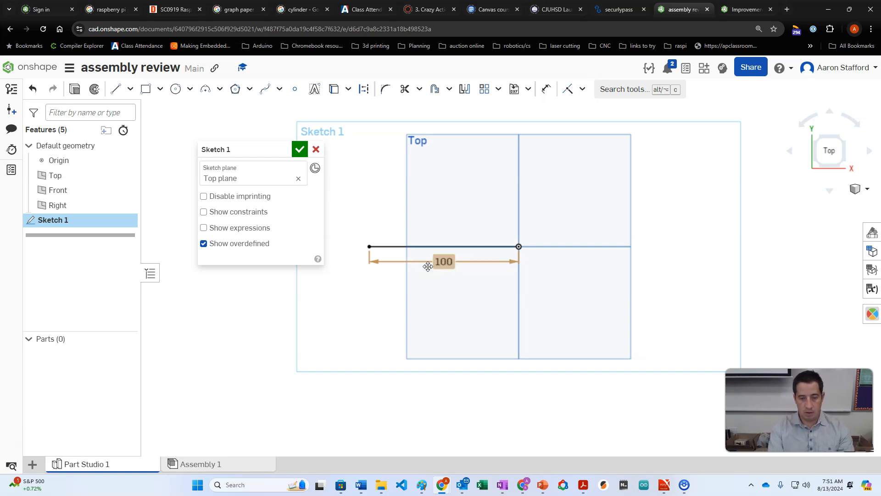
{"action": "left_click", "coordinate": [397, 149]}
{"action": "left_click_drag", "start_coordinate": [444, 260], "coordinate": [443, 311]}
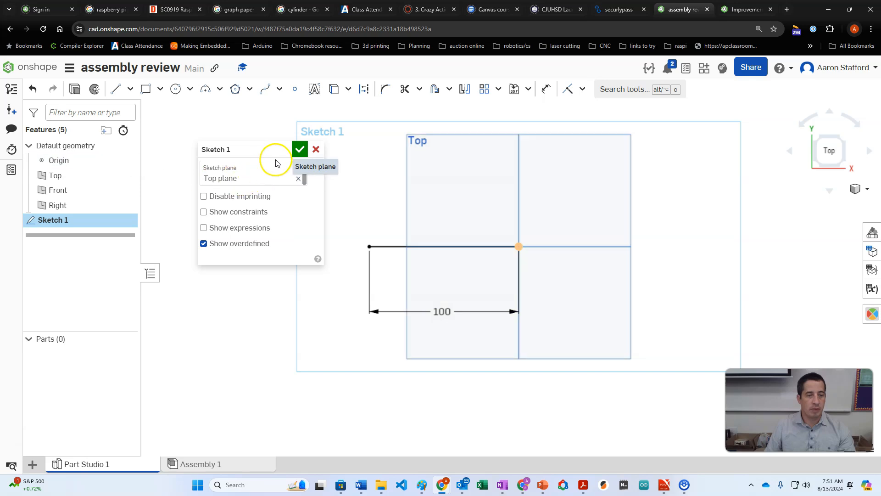
{"action": "left_click", "coordinate": [299, 149]}
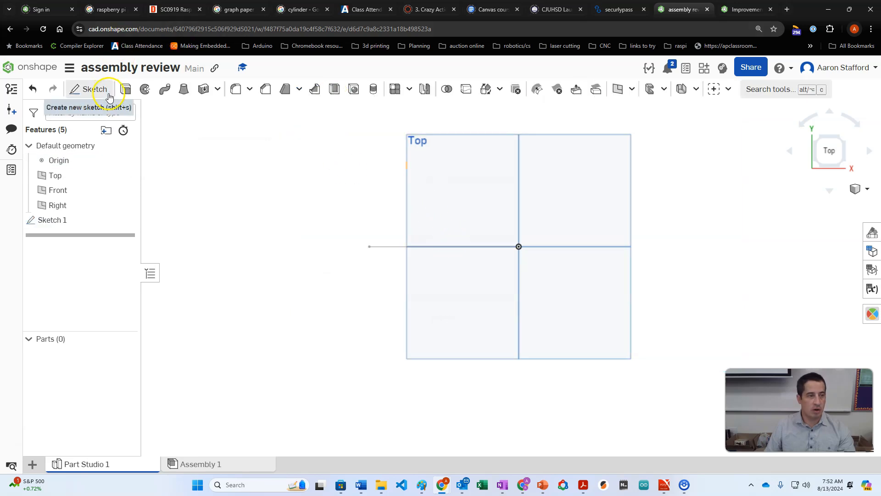
- Start a Spur gear custom feature and locate it on the sketch vertex at the origin
{"action": "left_click", "coordinate": [717, 90]}
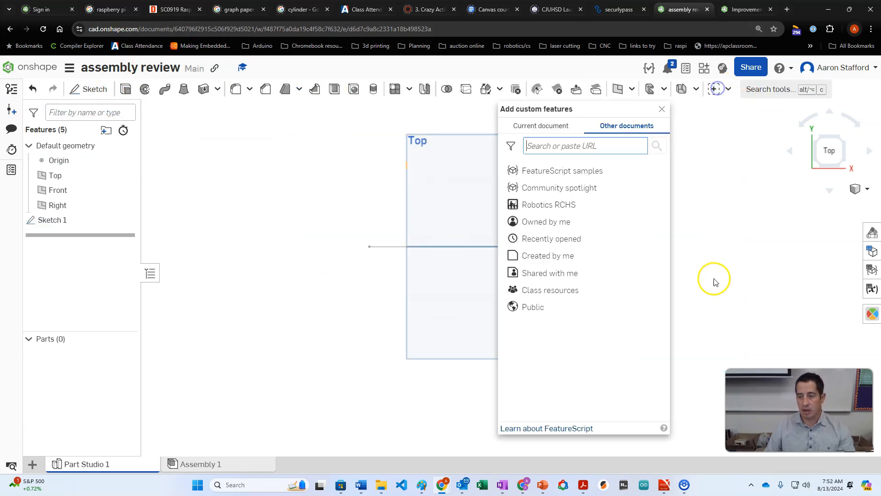
{"action": "left_click", "coordinate": [728, 89]}
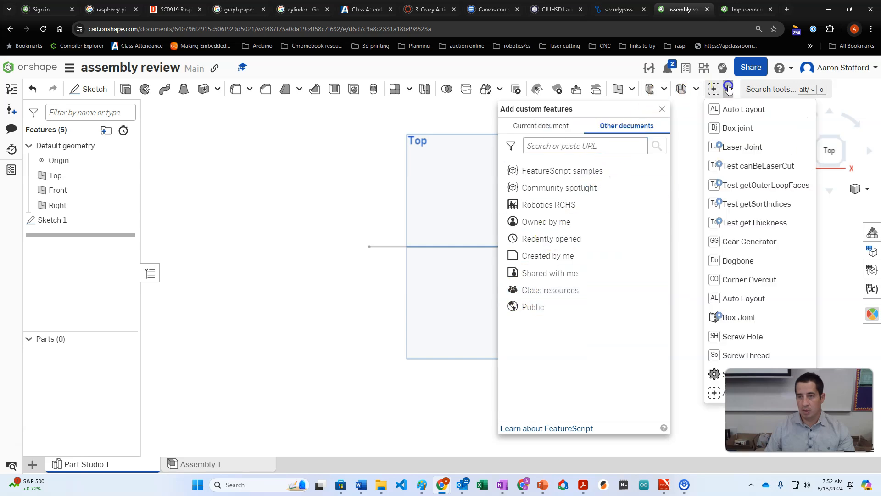
{"action": "left_click", "coordinate": [662, 110]}
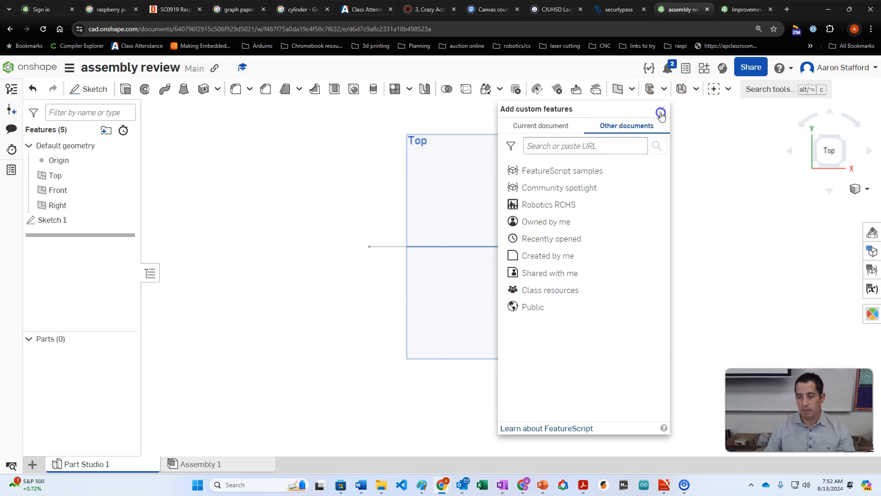
{"action": "left_click", "coordinate": [726, 88]}
{"action": "left_click", "coordinate": [715, 374]}
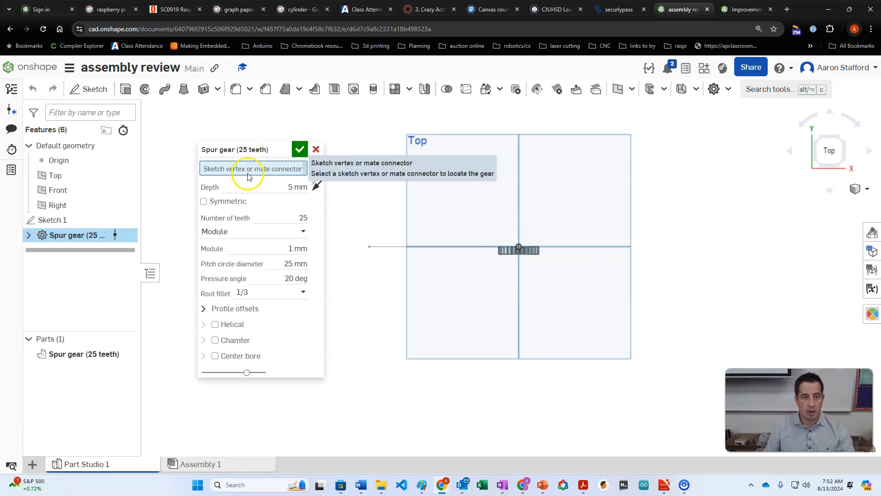
{"action": "left_click", "coordinate": [520, 249]}
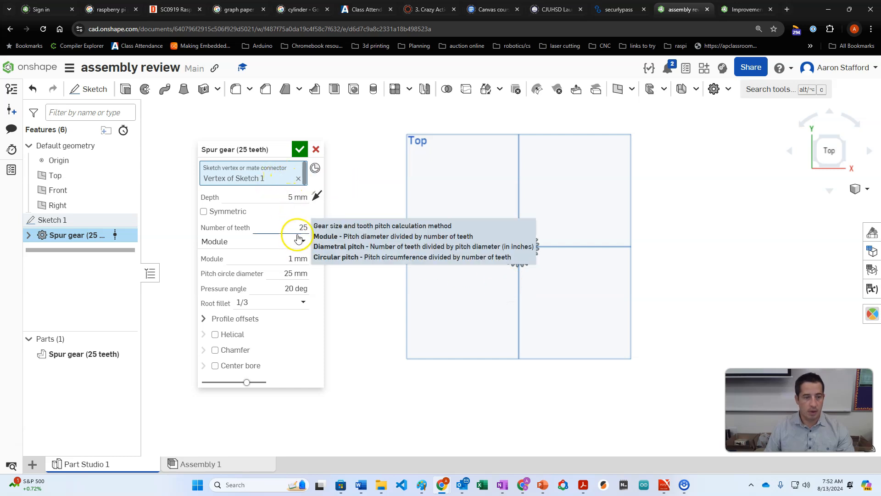
- Set the origin gear to module 2 mm and 30 teeth, and accept it
{"action": "left_click", "coordinate": [295, 259]}
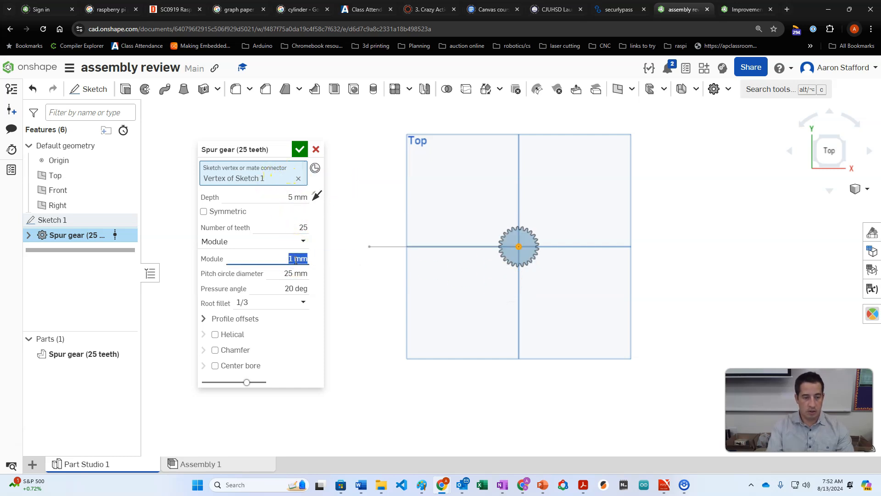
{"action": "left_click", "coordinate": [302, 228]}
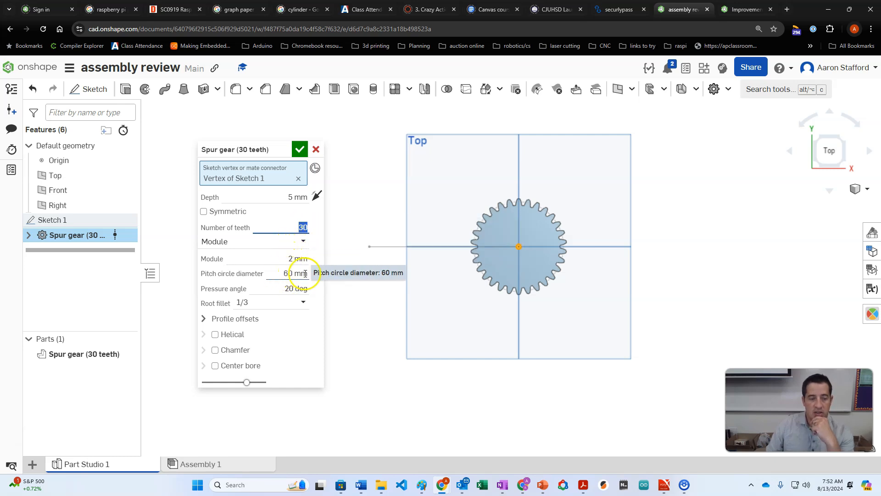
{"action": "left_click_drag", "start_coordinate": [308, 274], "coordinate": [284, 273]}
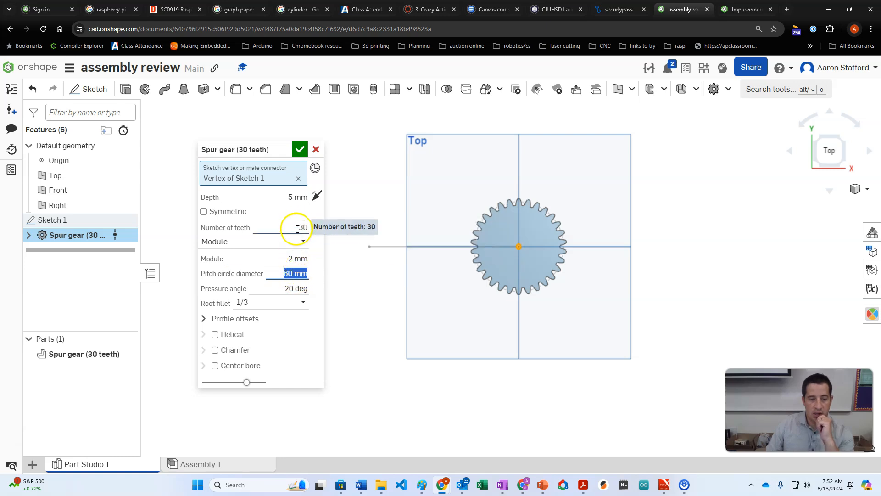
{"action": "left_click", "coordinate": [296, 258]}
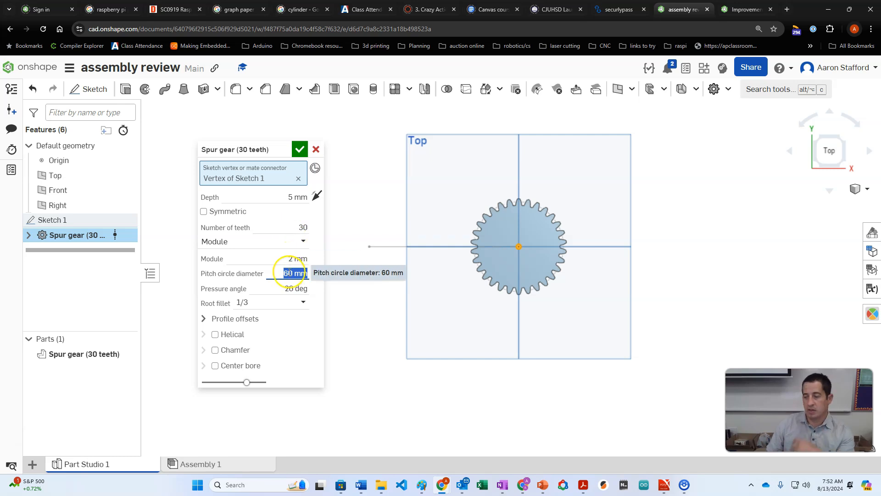
{"action": "left_click", "coordinate": [299, 150]}
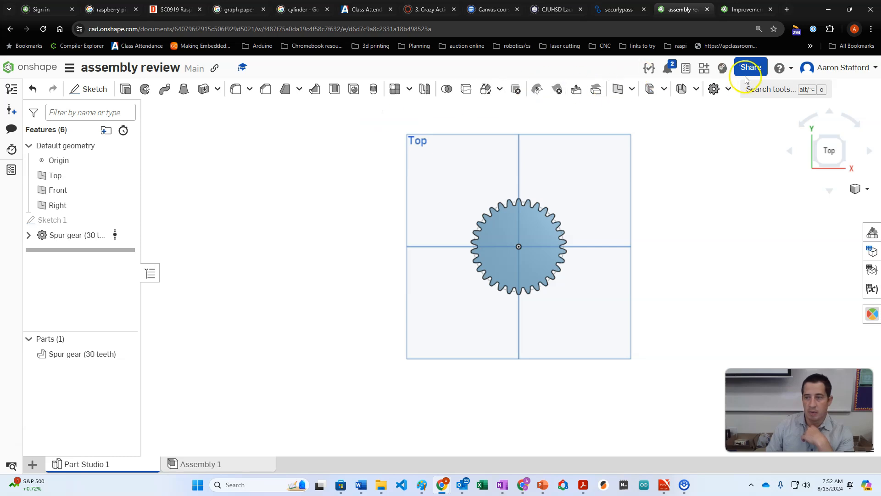
- Start a second Spur gear on the line's far endpoint, showing Sketch 1 for the selection and hiding it again
{"action": "left_click", "coordinate": [715, 90]}
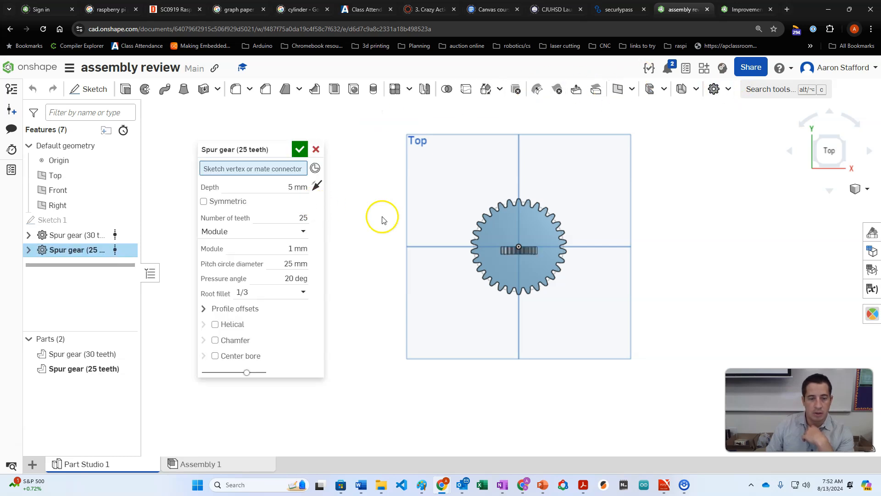
{"action": "left_click", "coordinate": [126, 219]}
{"action": "left_click", "coordinate": [370, 247]}
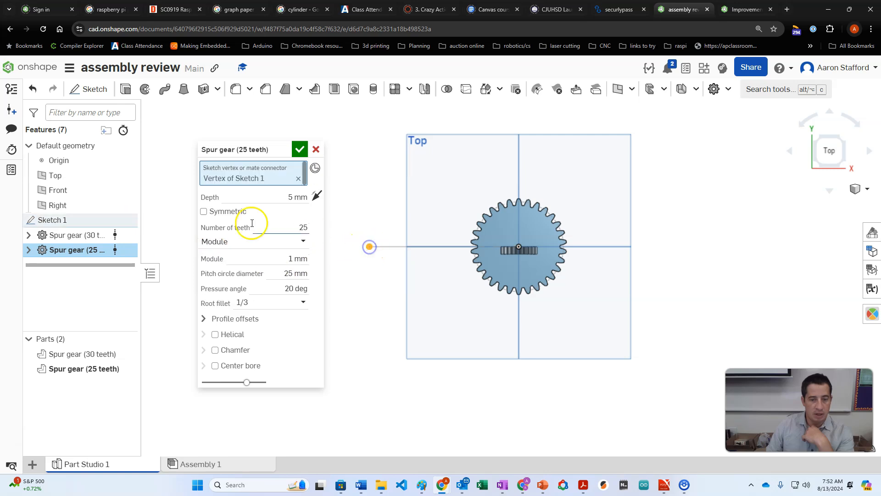
{"action": "left_click", "coordinate": [128, 220]}
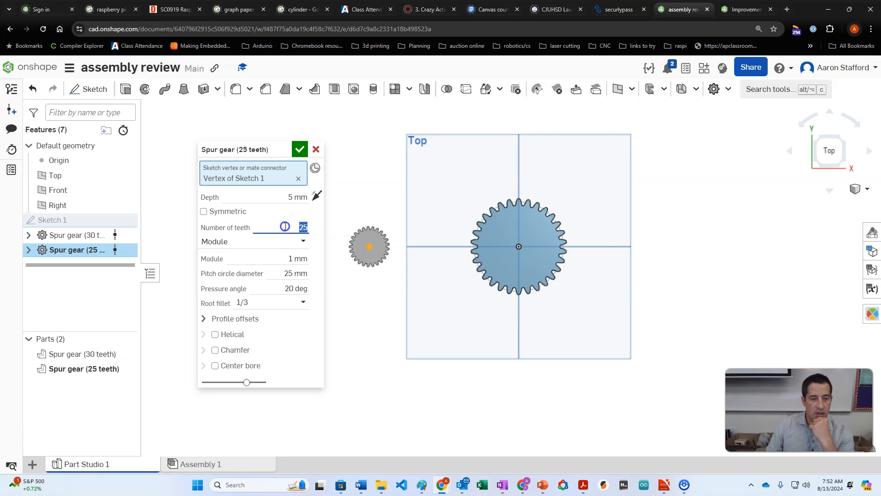
- Set the second gear to module 2 mm and 70 teeth, and accept it
{"action": "left_click", "coordinate": [284, 258]}
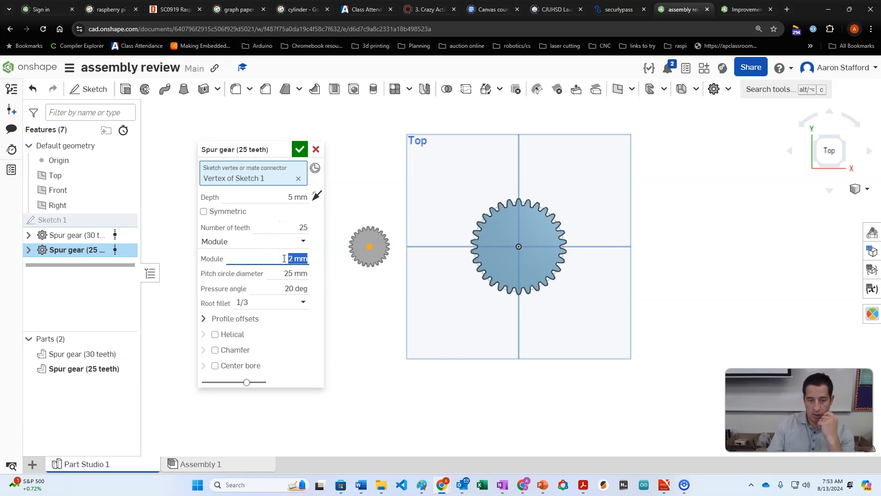
{"action": "left_click", "coordinate": [331, 249]}
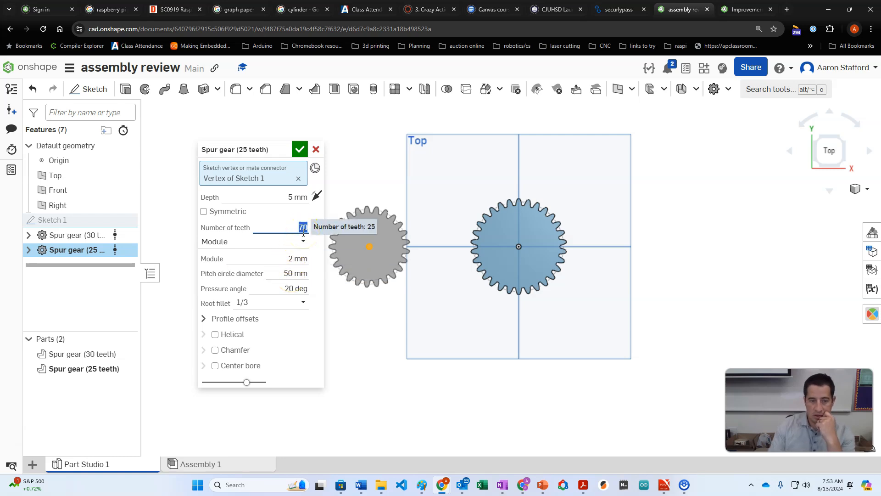
{"action": "left_click", "coordinate": [297, 146]}
- Examine how the teeth of the two gears overlap, and open the 70-tooth gear for editing to inspect its profile offsets
{"action": "mouse_move", "coordinate": [510, 242]}
{"action": "right_mouse_down"}
{"action": "mouse_move", "coordinate": [515, 213]}
{"action": "mouse_move", "coordinate": [514, 237]}
{"action": "right_mouse_up"}
{"action": "scroll", "coordinate": [484, 237], "scroll_direction": "up", "scroll_amount": 4}
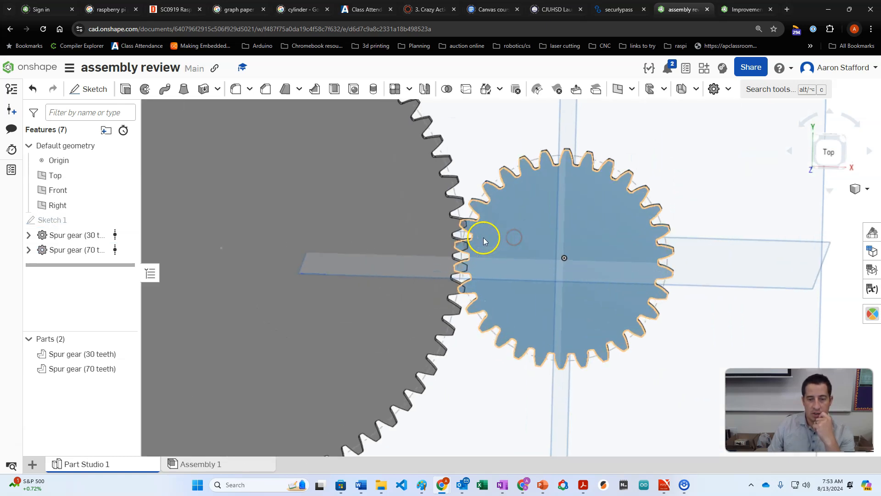
{"action": "scroll", "coordinate": [484, 237], "scroll_direction": "up", "scroll_amount": 5}
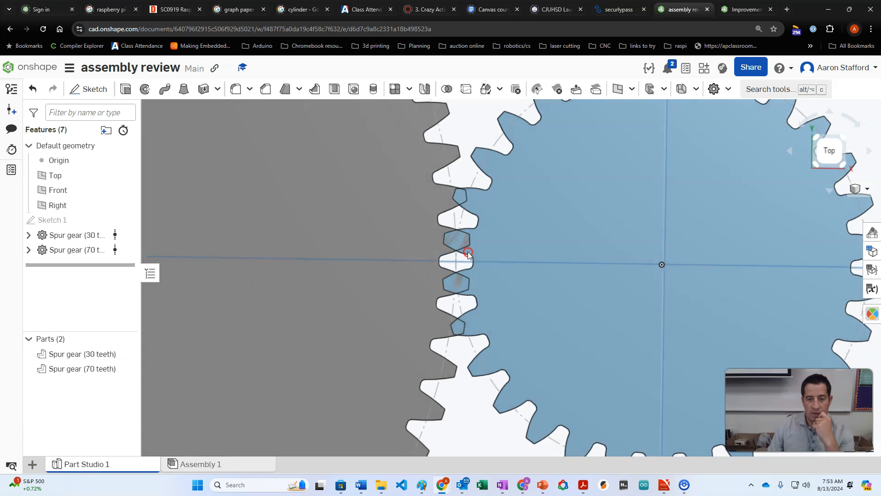
{"action": "double_click", "coordinate": [63, 250]}
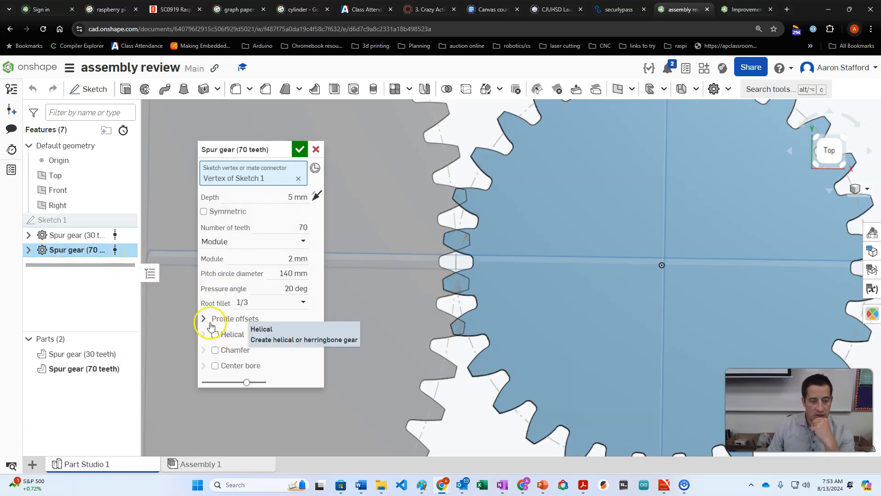
{"action": "left_click", "coordinate": [205, 319]}
{"action": "left_click", "coordinate": [204, 319]}
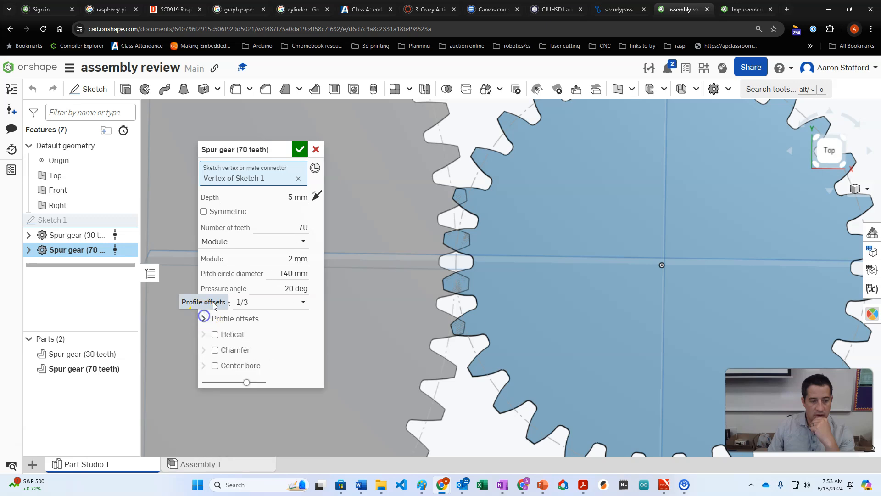
{"action": "left_click", "coordinate": [204, 318]}
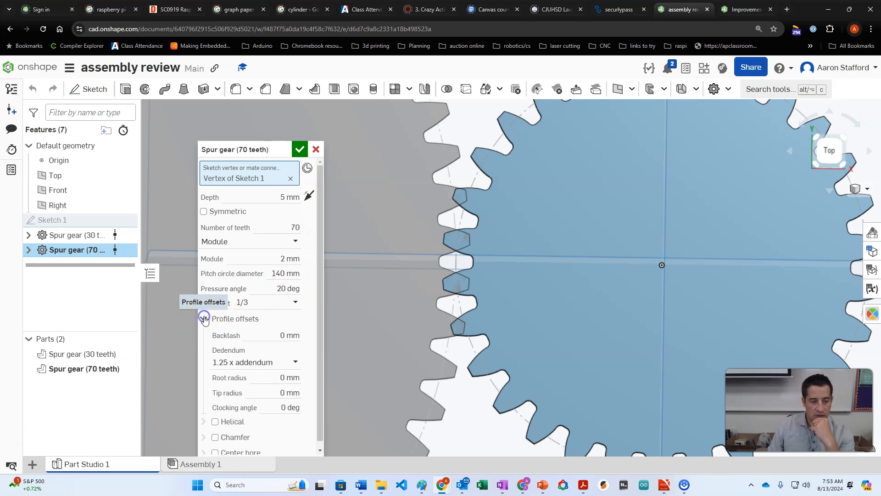
{"action": "left_click", "coordinate": [201, 319]}
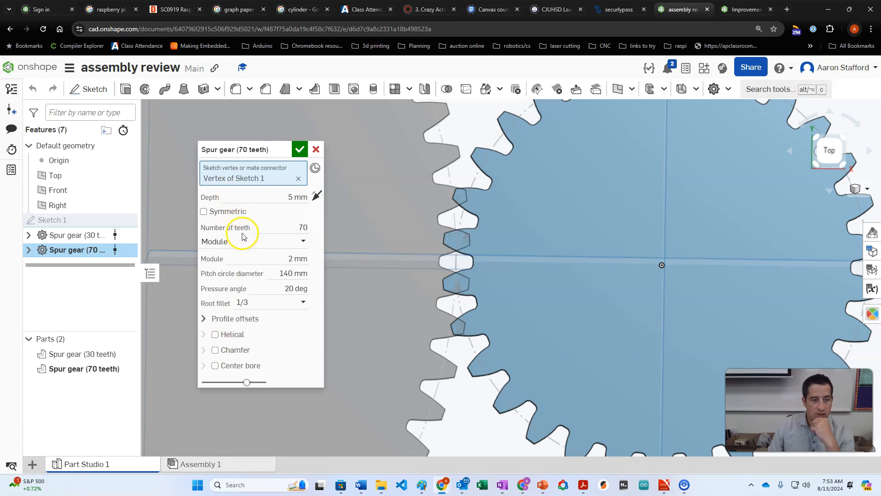
- Add a center bore of 8 mm diameter to the 70-tooth gear and accept the change
{"action": "left_click", "coordinate": [214, 365]}
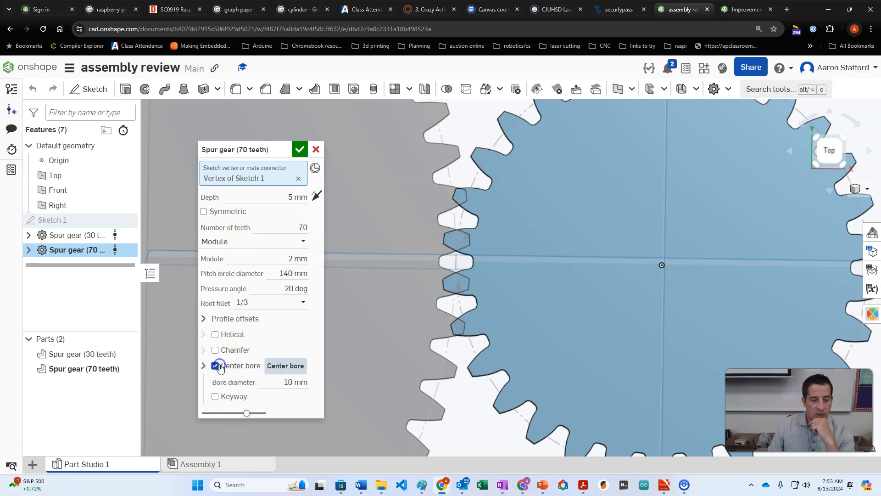
{"action": "scroll", "coordinate": [370, 325], "scroll_direction": "down", "scroll_amount": 5}
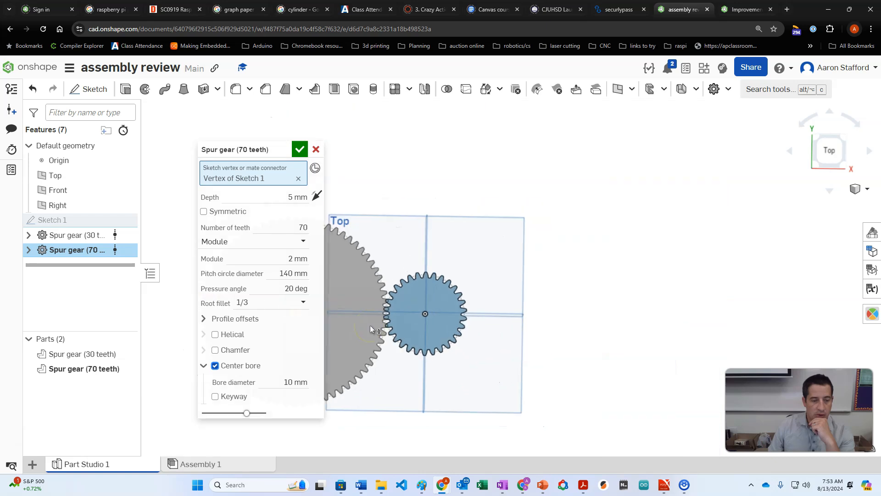
{"action": "left_click", "coordinate": [285, 382]}
{"action": "type", "text": "8"}
{"action": "key", "text": "Return"}
{"action": "left_click", "coordinate": [298, 150]}
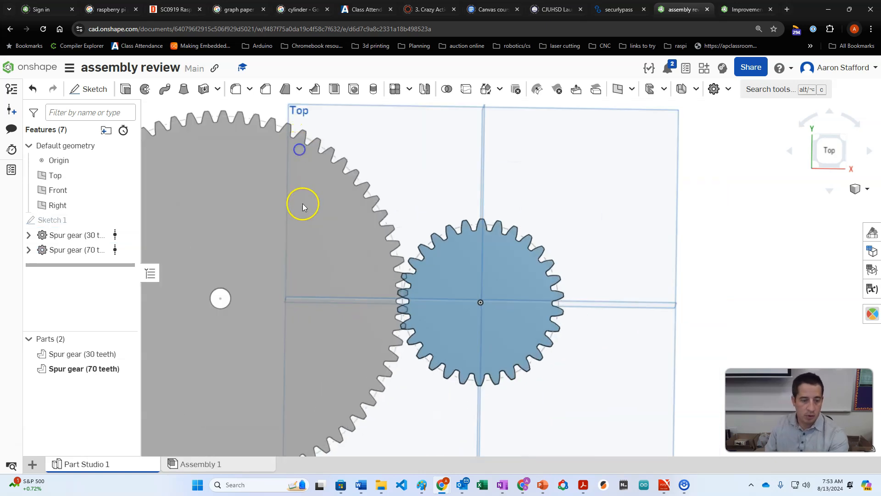
- Edit the 30-tooth gear to give it an 8 mm center bore, and accept it
{"action": "double_click", "coordinate": [124, 241]}
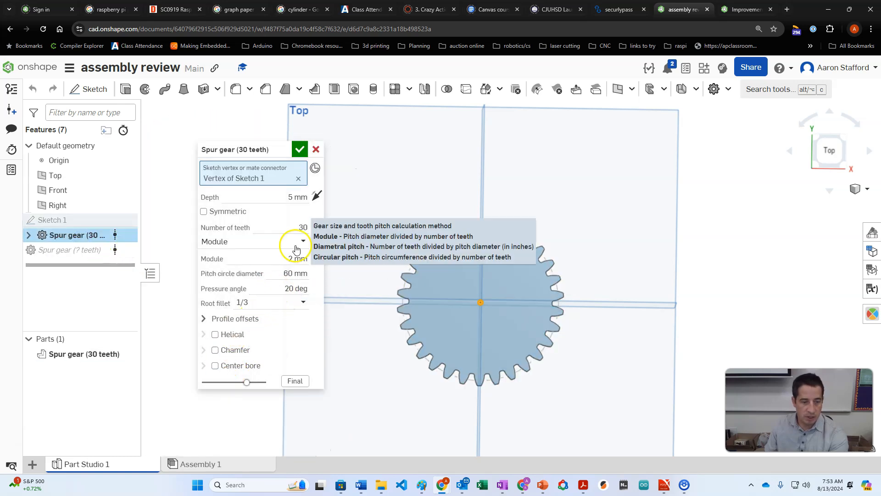
{"action": "left_click", "coordinate": [215, 366]}
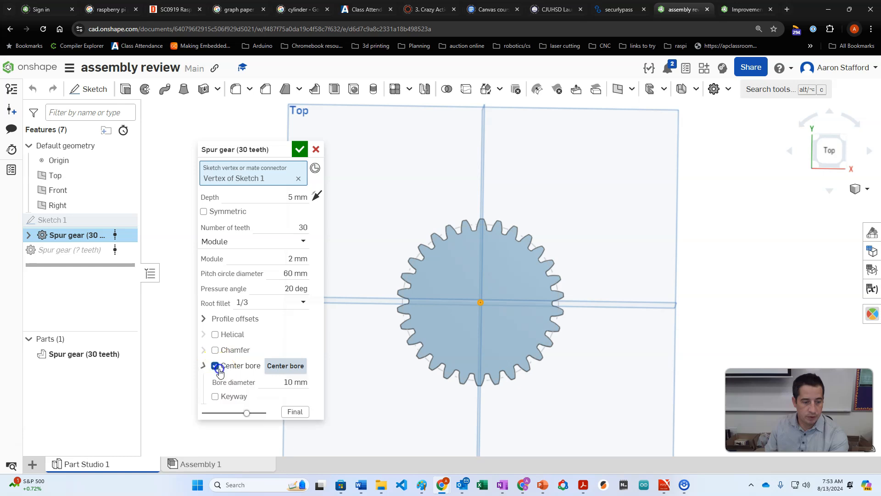
{"action": "left_click", "coordinate": [282, 383]}
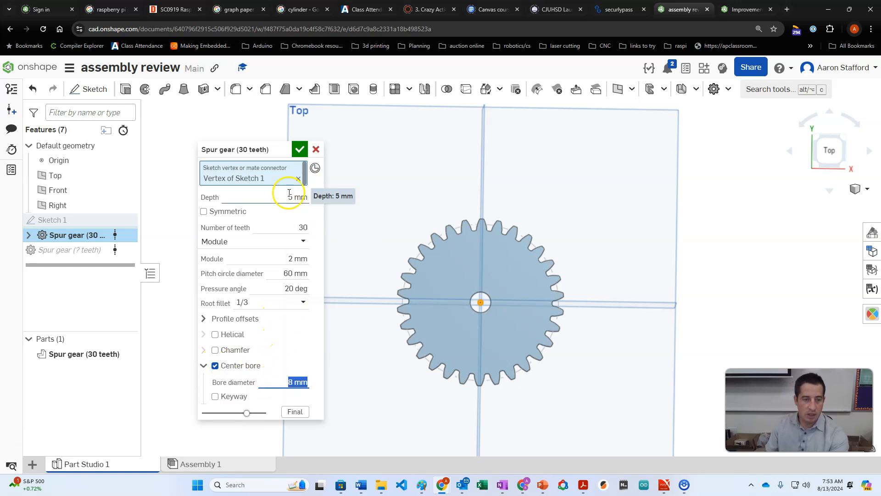
{"action": "left_click", "coordinate": [299, 149]}
- Start a sketch on the 30-tooth gear's face and draw a rectangle about 160 by 34 mm enclosing both gear bores
{"action": "mouse_move", "coordinate": [375, 265]}
{"action": "right_mouse_down"}
{"action": "mouse_move", "coordinate": [373, 188]}
{"action": "mouse_move", "coordinate": [383, 250]}
{"action": "mouse_move", "coordinate": [365, 264]}
{"action": "right_mouse_up"}
{"action": "left_click", "coordinate": [89, 89]}
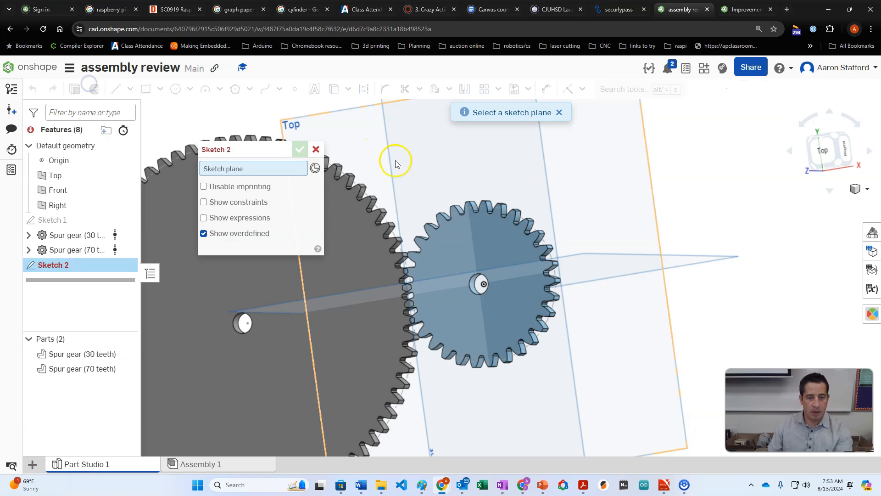
{"action": "left_click", "coordinate": [463, 249]}
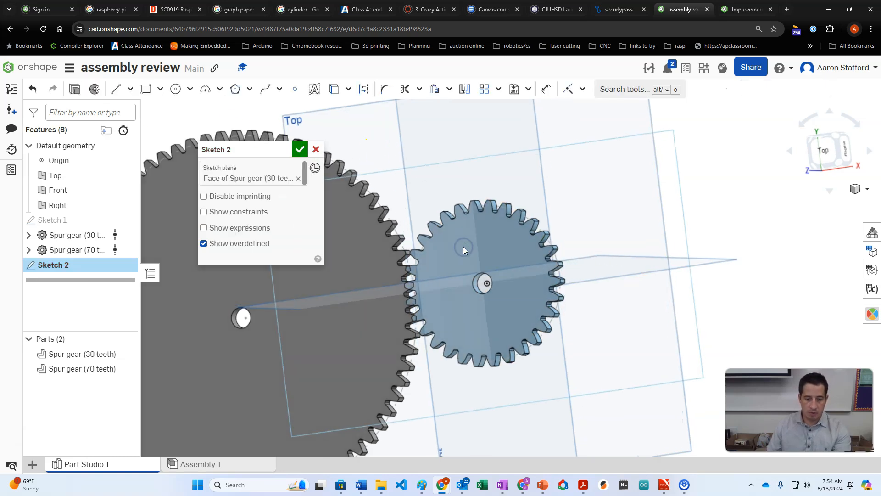
{"action": "left_click", "coordinate": [145, 89]}
{"action": "mouse_move", "coordinate": [606, 234]}
{"action": "left_mouse_down"}
{"action": "mouse_move", "coordinate": [201, 366]}
{"action": "mouse_move", "coordinate": [189, 322]}
{"action": "left_mouse_up"}
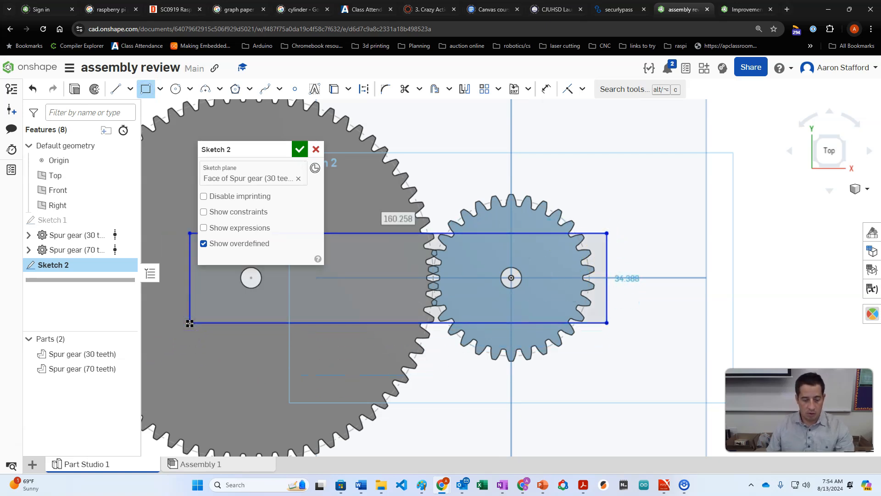
- Dimension the rectangle to 160 mm long and 35 mm high
{"action": "key", "text": "d"}
{"action": "left_click", "coordinate": [379, 232]}
{"action": "left_click", "coordinate": [434, 171]}
{"action": "type", "text": "160"}
{"action": "key", "text": "Return"}
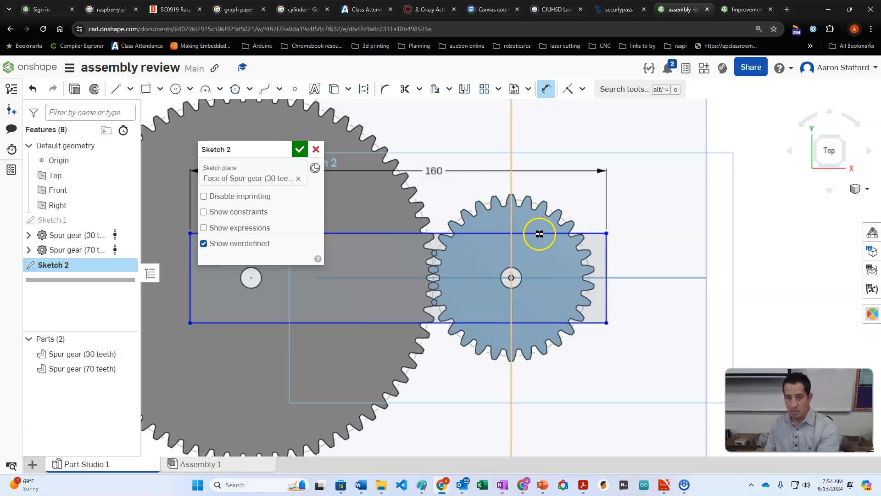
{"action": "left_click", "coordinate": [609, 258]}
{"action": "left_click", "coordinate": [633, 269]}
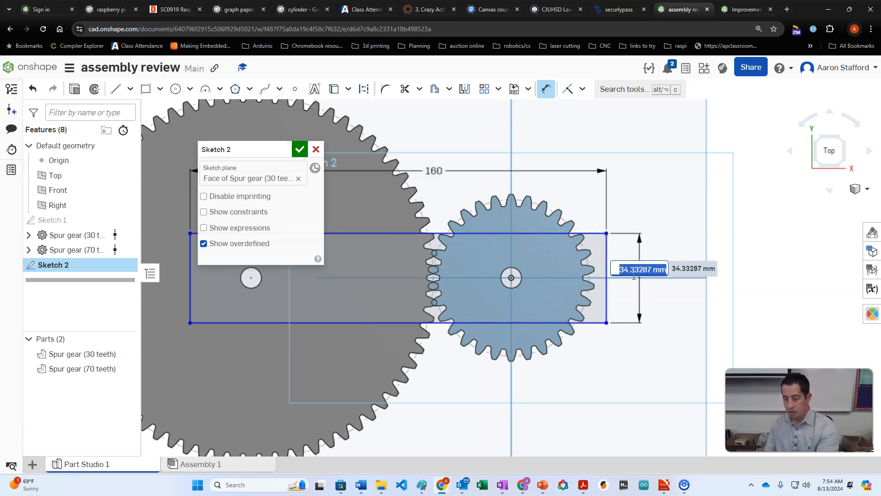
{"action": "type", "text": "35"}
{"action": "key", "text": "Return"}
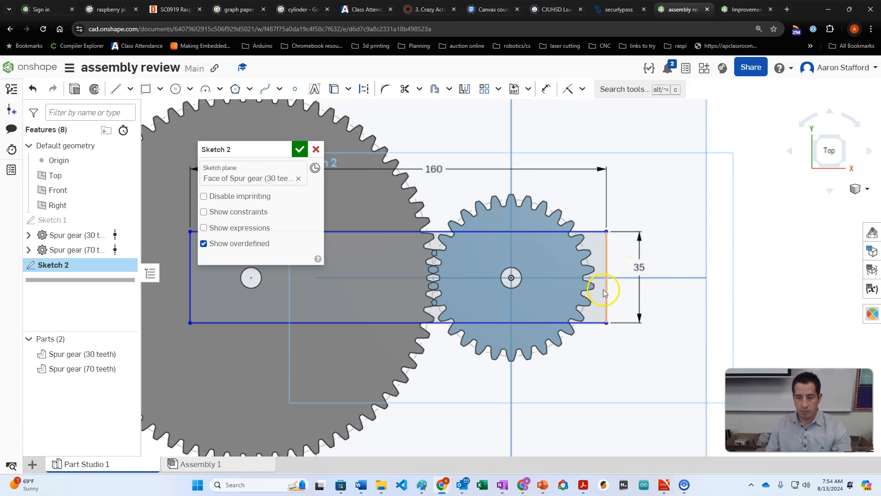
- Make the rectangle's two long edges symmetric about the Front plane
{"action": "left_click", "coordinate": [581, 89]}
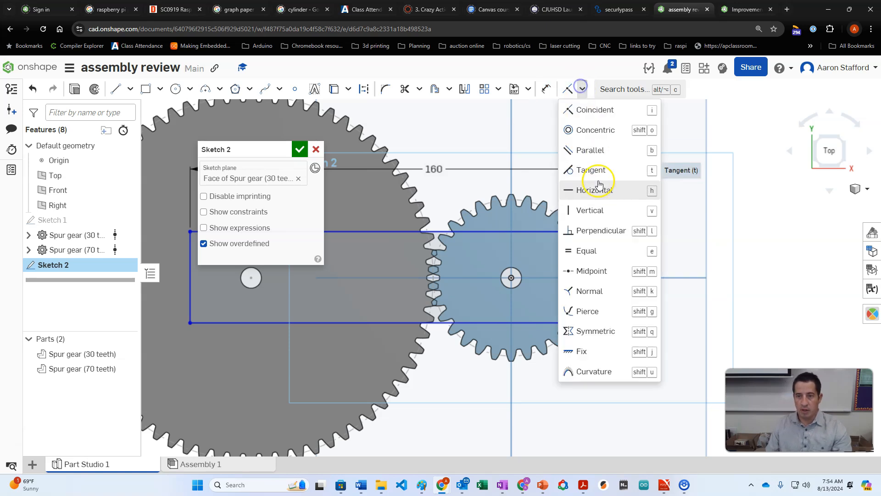
{"action": "left_click", "coordinate": [594, 330]}
{"action": "left_click", "coordinate": [596, 322]}
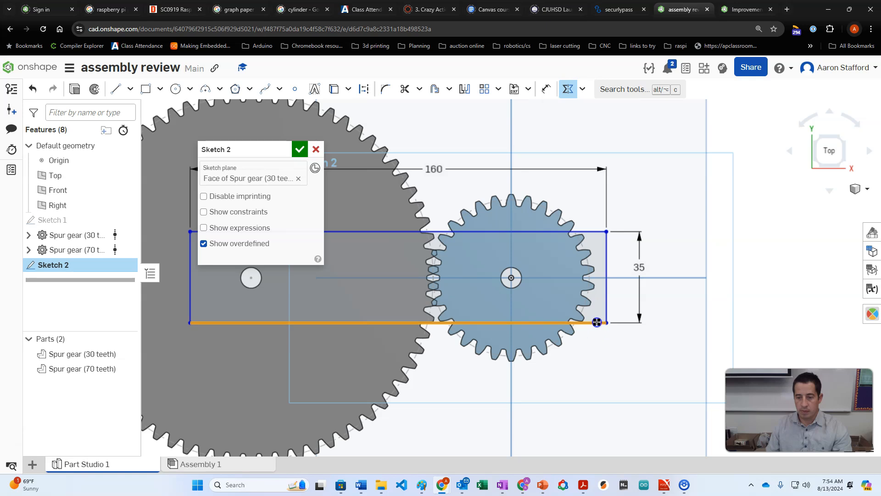
{"action": "left_click", "coordinate": [627, 277]}
{"action": "left_click", "coordinate": [594, 232]}
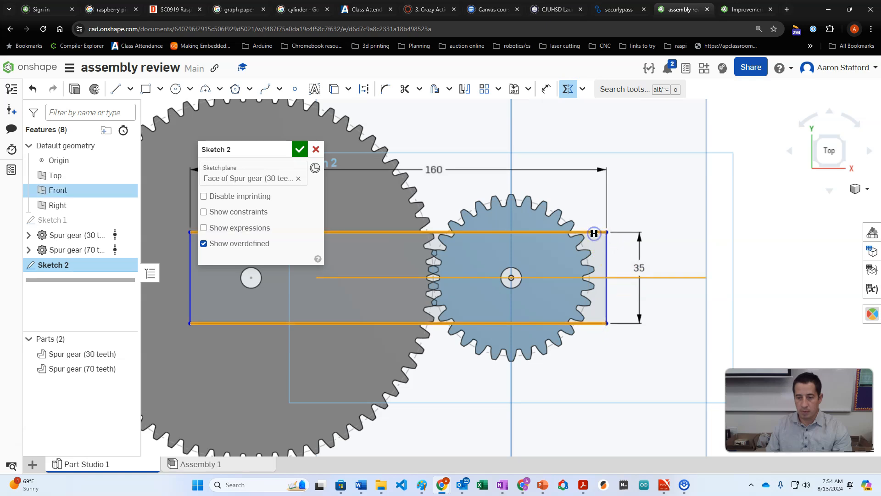
- Dimension the rectangle's short edge beside the 30-tooth gear 35 mm from the origin
{"action": "scroll", "coordinate": [583, 270], "scroll_direction": "down", "scroll_amount": 5}
{"action": "scroll", "coordinate": [402, 290], "scroll_direction": "up", "scroll_amount": 2}
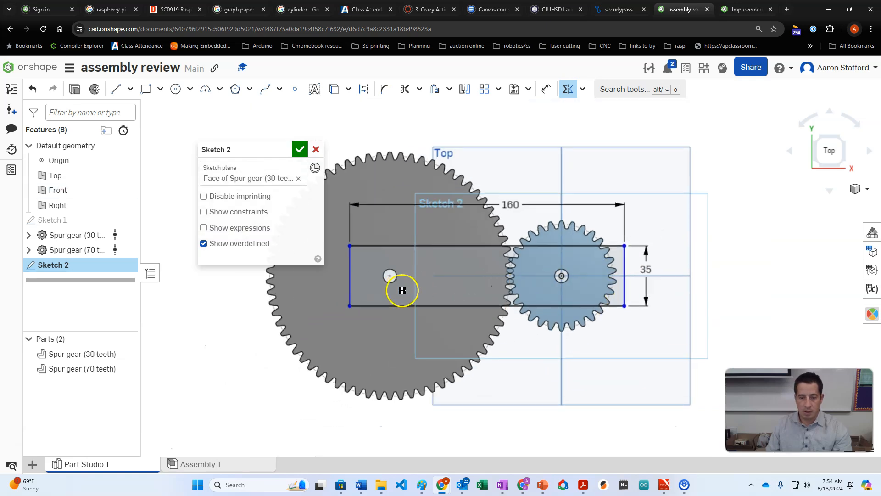
{"action": "key", "text": "u"}
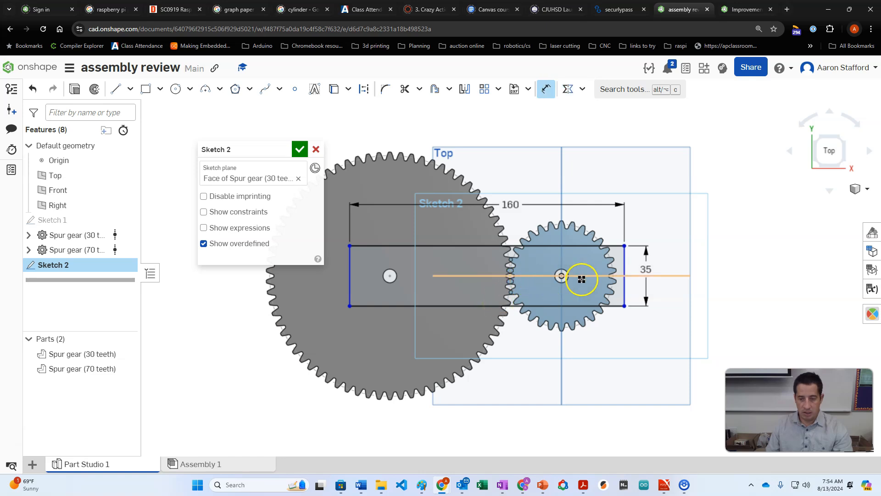
{"action": "left_click", "coordinate": [625, 259]}
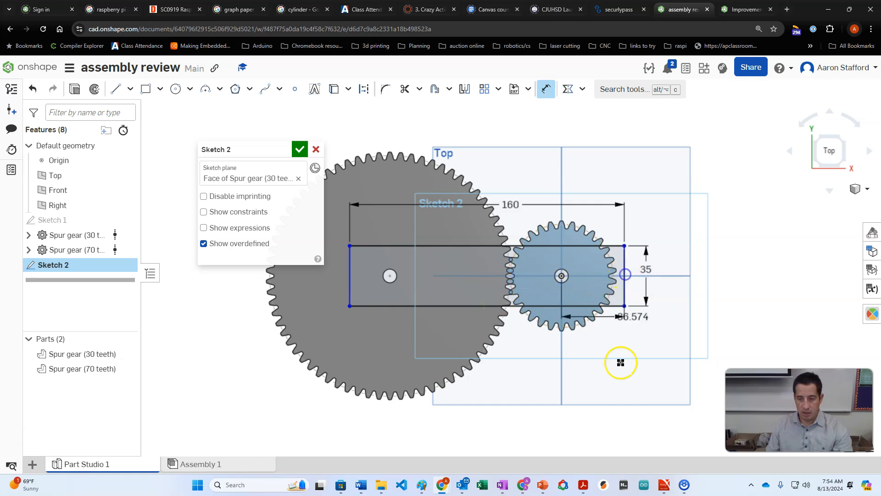
{"action": "left_click", "coordinate": [617, 393]}
{"action": "type", "text": "35"}
{"action": "key", "text": "Return"}
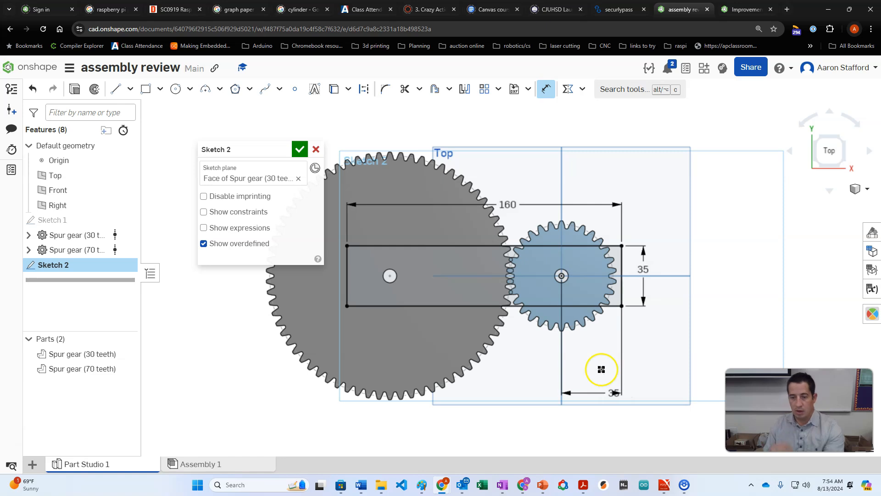
- Extrude the rectangle sketch as a new blind solid part and accept it
{"action": "left_click", "coordinate": [76, 91]}
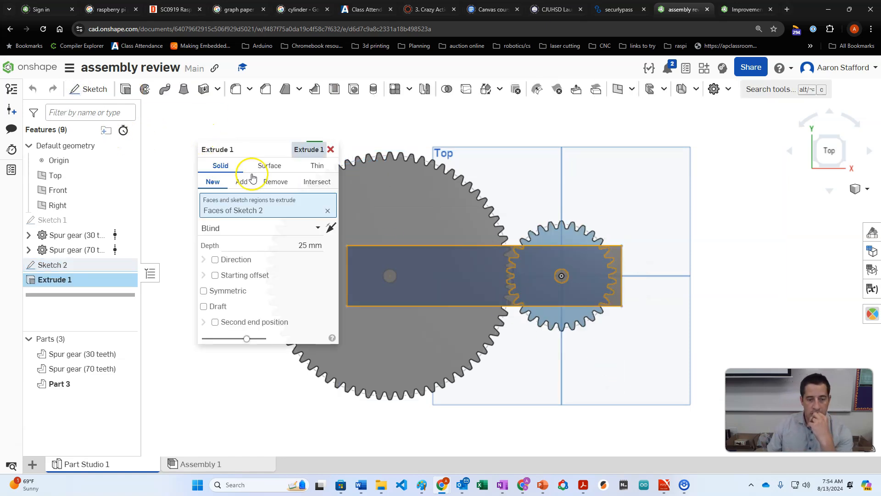
{"action": "left_click", "coordinate": [296, 246]}
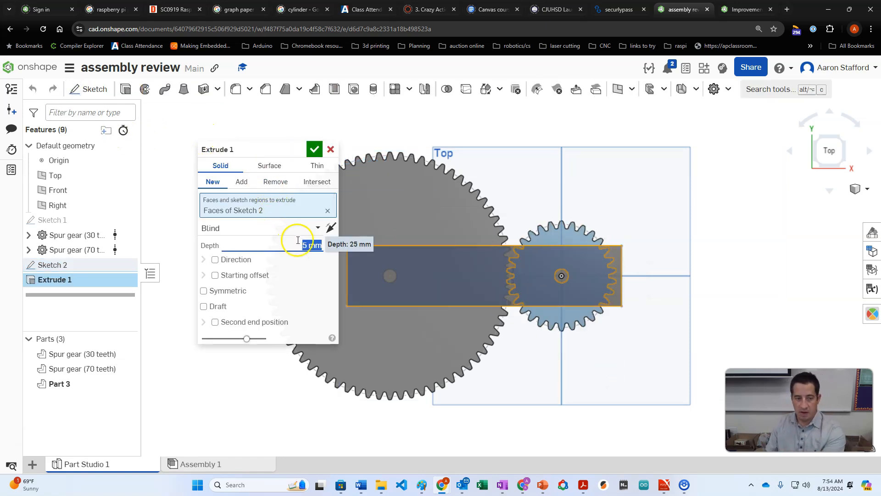
{"action": "left_click", "coordinate": [315, 149]}
- Hide the 30-tooth and 70-tooth gears, leaving the extruded bar shown
{"action": "right_click_drag", "start_coordinate": [431, 153], "coordinate": [384, 221]}
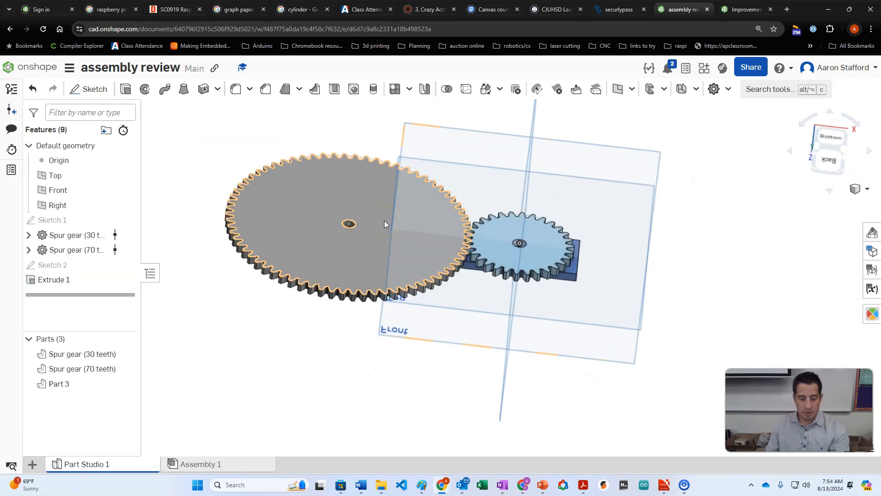
{"action": "key", "text": "y"}
{"action": "key", "text": "y"}
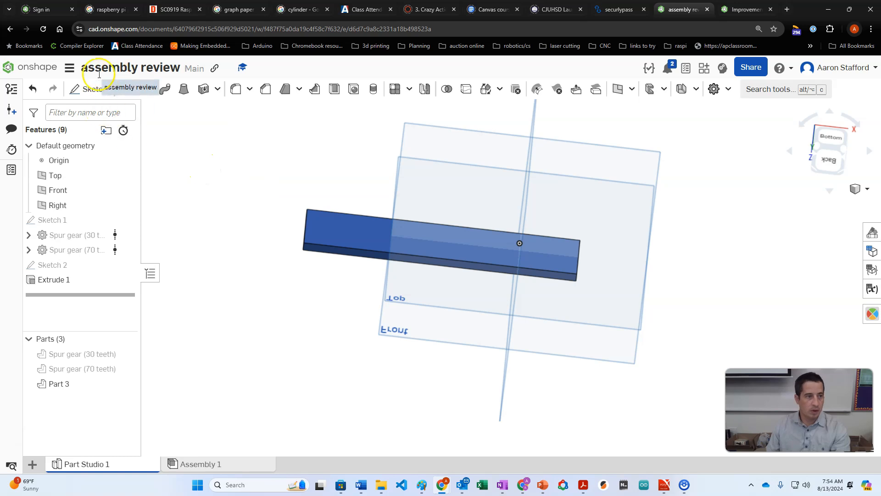
- Show Sketch 1 and start a new sketch on the bar's face that lies against the gears
{"action": "left_click", "coordinate": [89, 89]}
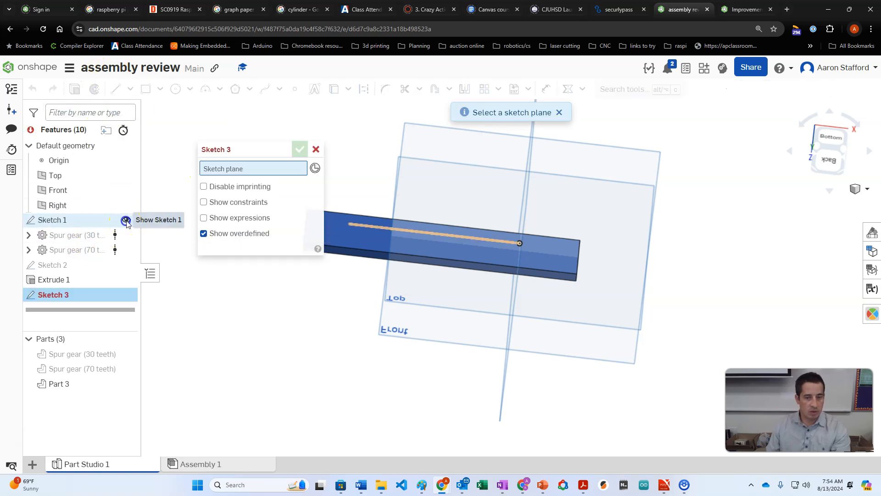
{"action": "right_click_drag", "start_coordinate": [470, 183], "coordinate": [465, 223]}
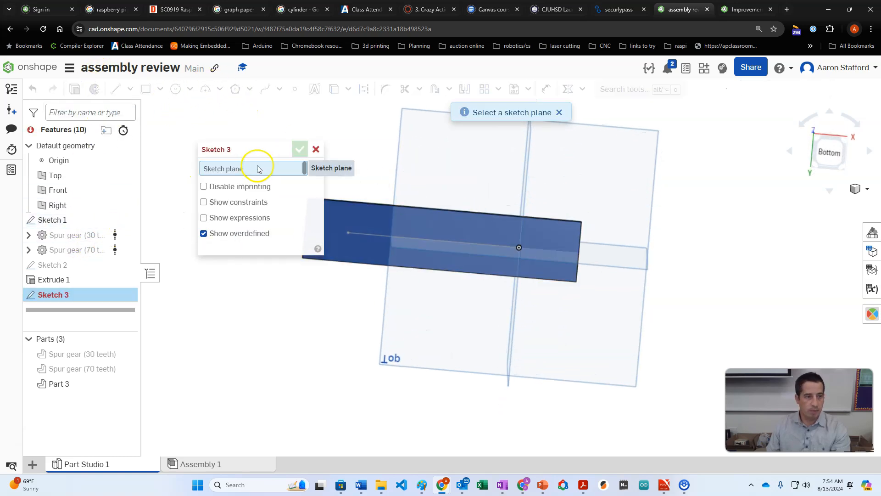
{"action": "left_click", "coordinate": [388, 226]}
- Draw a circle about 17 mm and one about 18 mm in diameter at the Sketch 1 line's endpoints, and make them equal
{"action": "left_click", "coordinate": [175, 90]}
{"action": "key", "text": "n"}
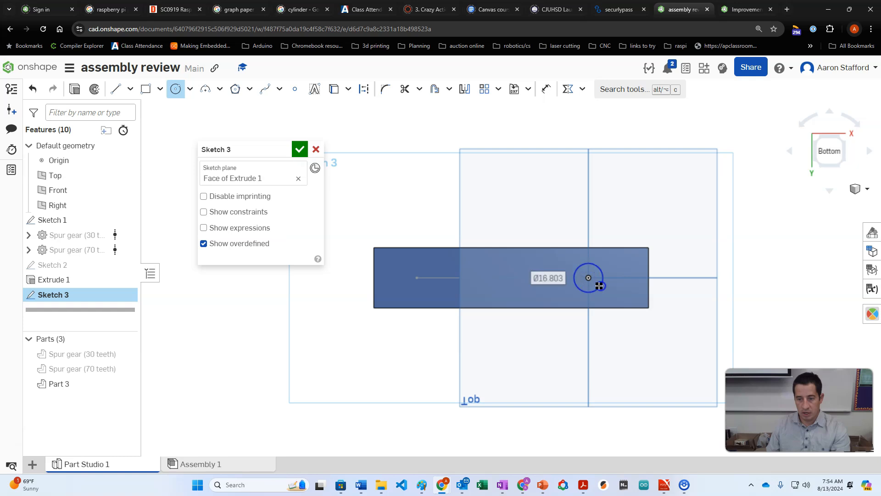
{"action": "left_click", "coordinate": [334, 88]}
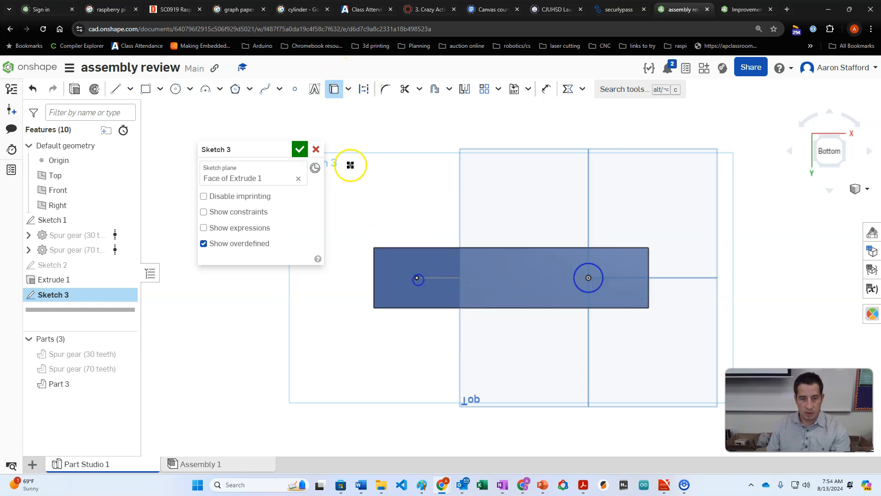
{"action": "left_click", "coordinate": [176, 88]}
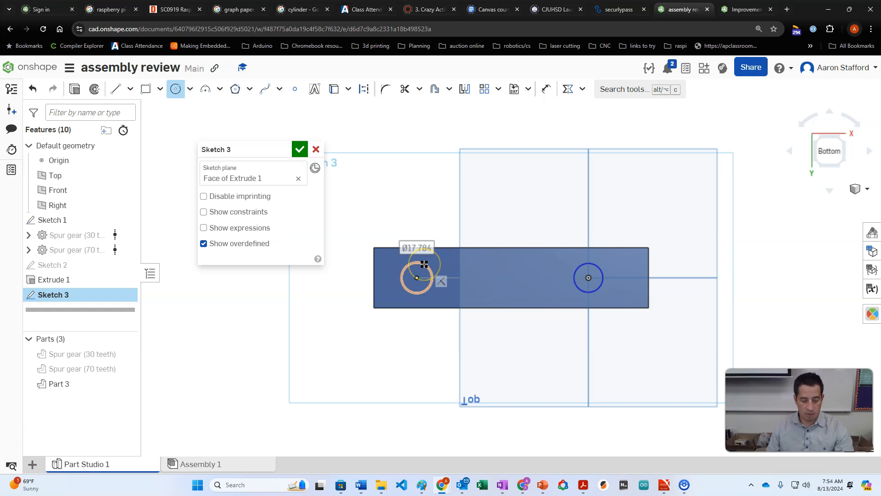
{"action": "left_click", "coordinate": [424, 264]}
{"action": "key", "text": "e"}
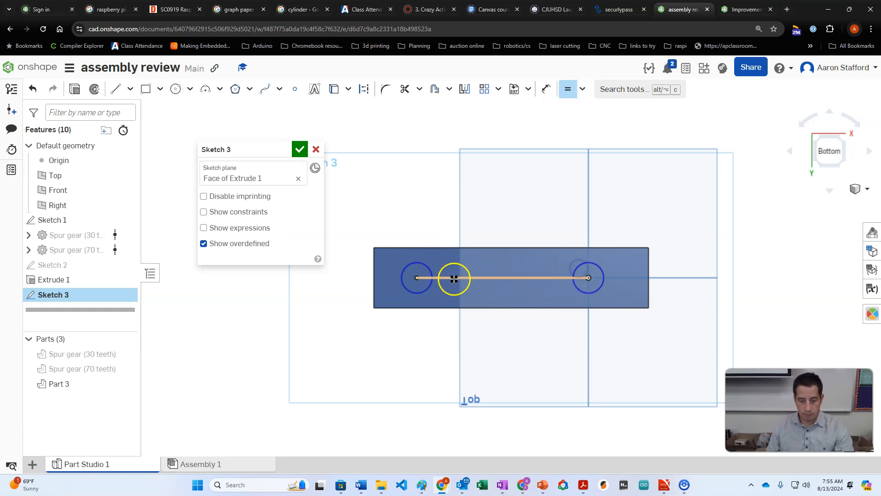
- Dimension the diameter of the equal circles on the bar's face to 7.5 mm
{"action": "key", "text": "d"}
{"action": "left_click", "coordinate": [417, 202]}
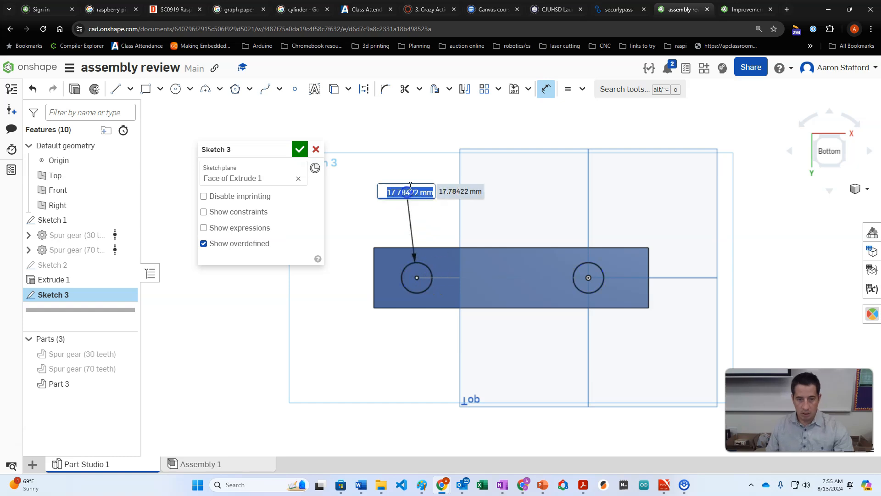
{"action": "key", "text": "Return"}
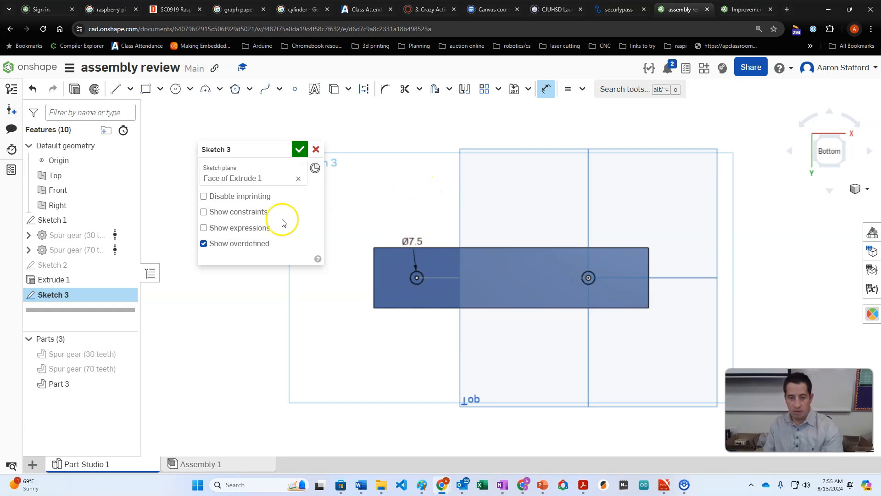
- Extrude the two circles outward from the bar as solid pegs added to Part 3
{"action": "left_click", "coordinate": [74, 90]}
{"action": "right_click_drag", "start_coordinate": [370, 352], "coordinate": [368, 334]}
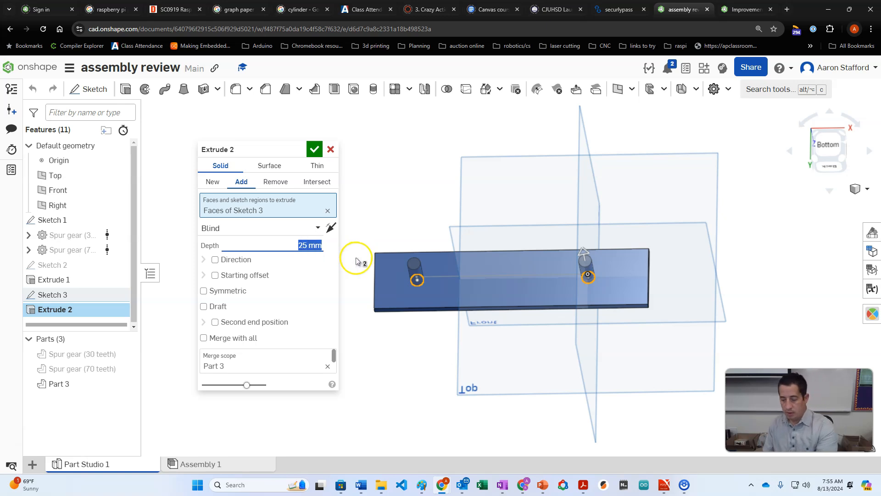
{"action": "left_click", "coordinate": [314, 149]}
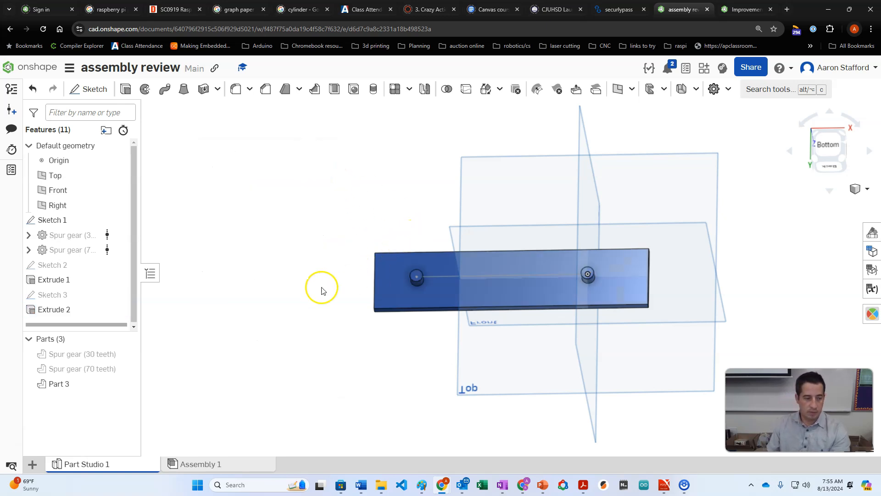
- Show the 30-tooth and 70-tooth spur gears again and check how they sit on the bar's pegs
{"action": "left_click", "coordinate": [121, 368]}
{"action": "left_click", "coordinate": [122, 354]}
{"action": "right_click_drag", "start_coordinate": [271, 358], "coordinate": [280, 408]}
{"action": "left_click", "coordinate": [496, 278]}
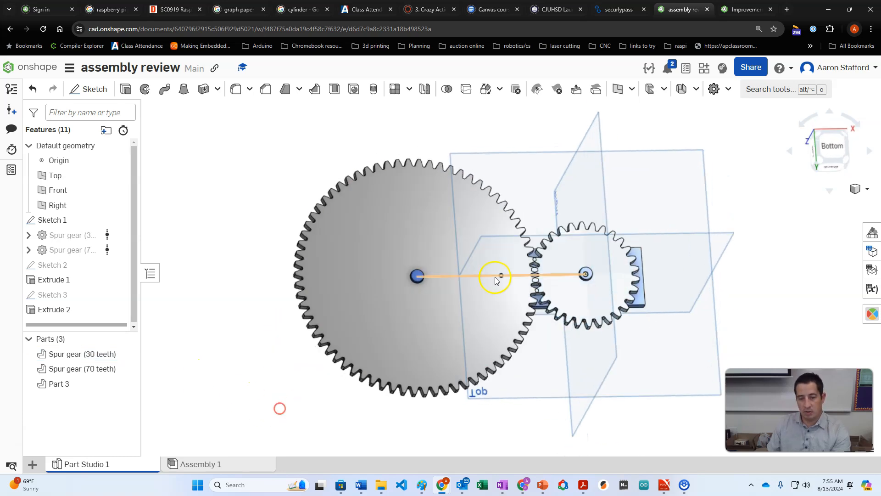
- Insert Part 3, the 30-tooth spur gear and the 70-tooth spur gear into Assembly 1
{"action": "left_click", "coordinate": [226, 464]}
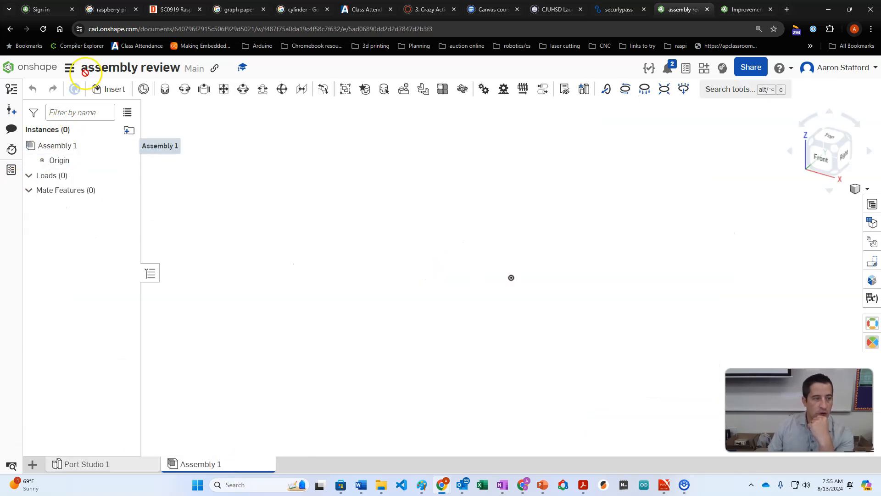
{"action": "left_click", "coordinate": [105, 90]}
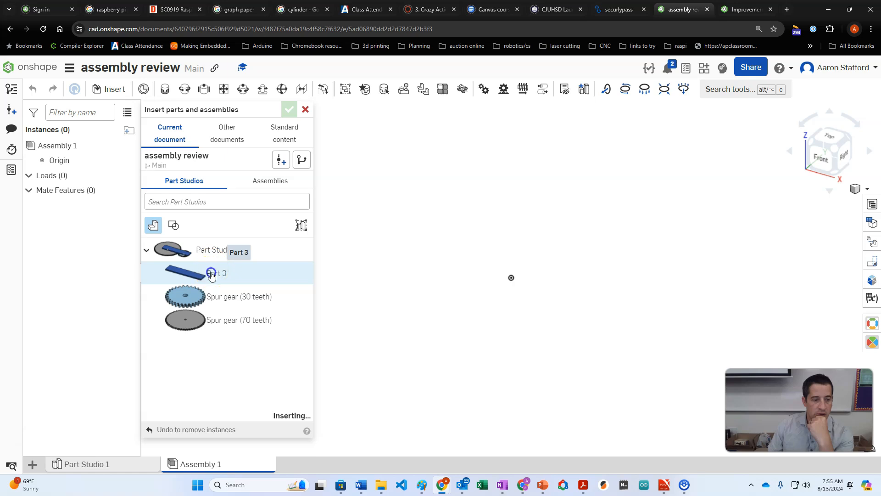
{"action": "left_click", "coordinate": [207, 296]}
{"action": "left_click", "coordinate": [202, 319]}
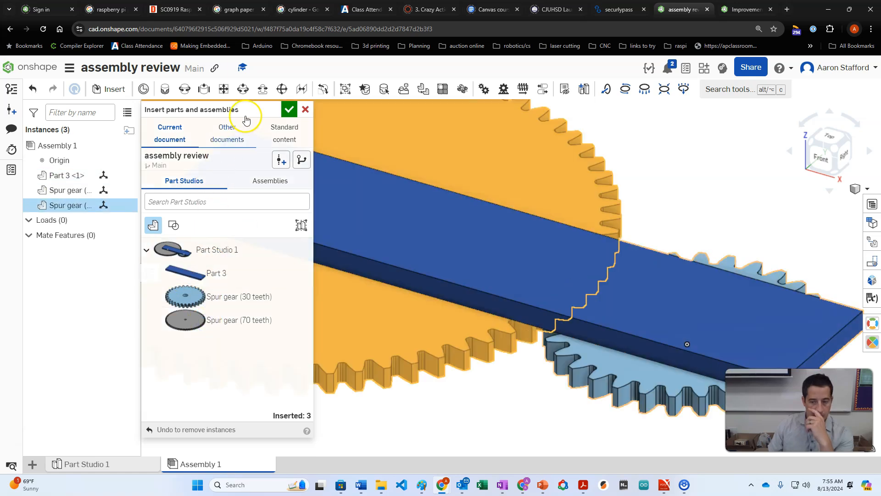
{"action": "left_click", "coordinate": [290, 110]}
- Move the bar away from the two gears so that all parts are separated
{"action": "scroll", "coordinate": [343, 252], "scroll_direction": "down", "scroll_amount": 3}
{"action": "right_click_drag", "start_coordinate": [372, 399], "coordinate": [322, 357]}
{"action": "left_click_drag", "start_coordinate": [395, 307], "coordinate": [565, 236]}
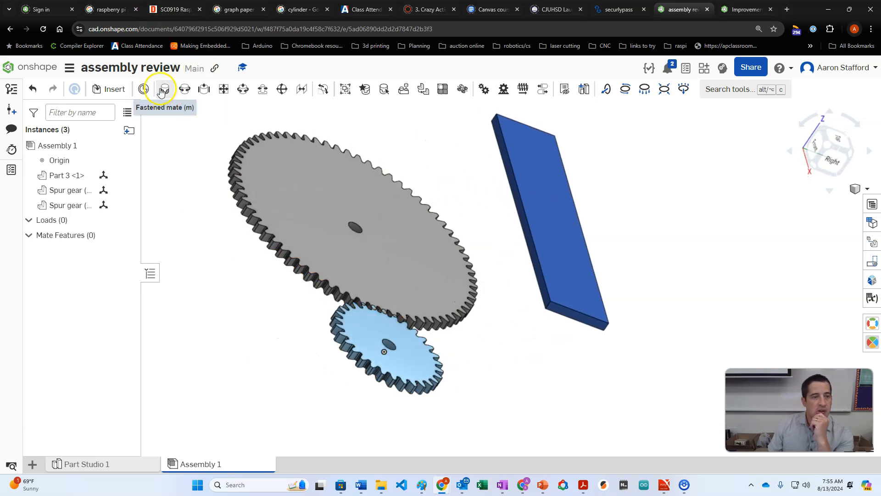
{"action": "right_click", "coordinate": [514, 149]}
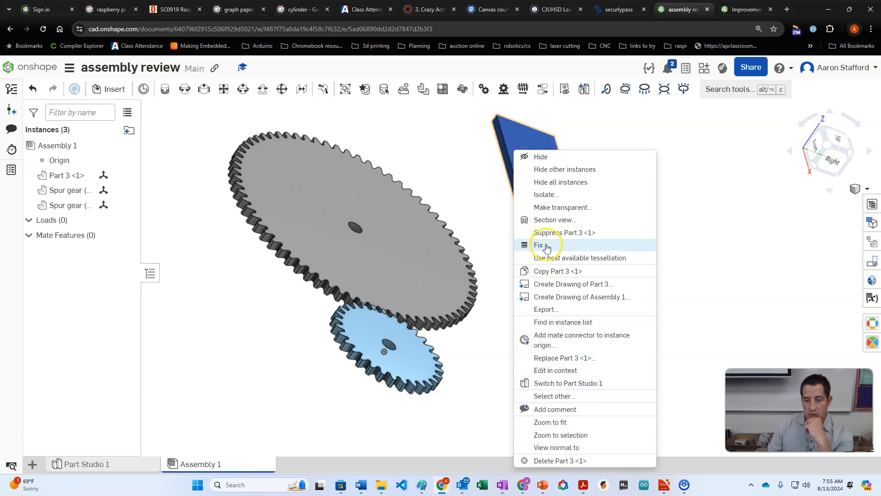
{"action": "left_click", "coordinate": [258, 334]}
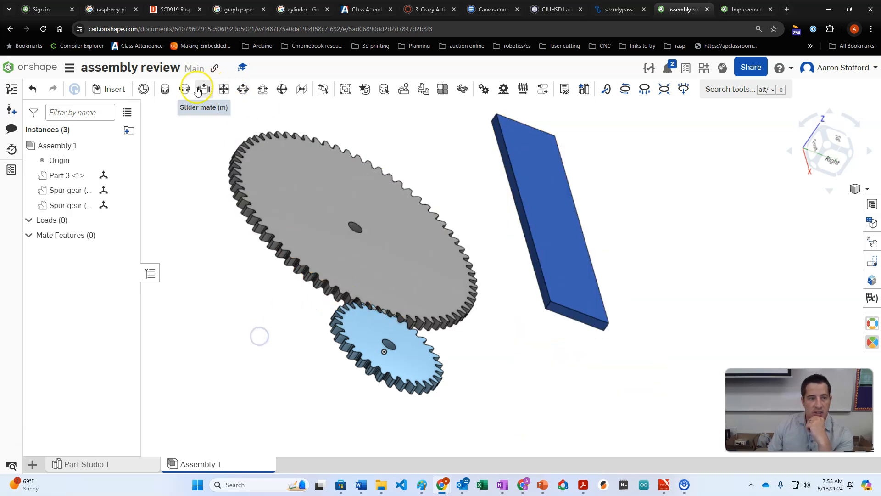
{"action": "left_click", "coordinate": [143, 91]}
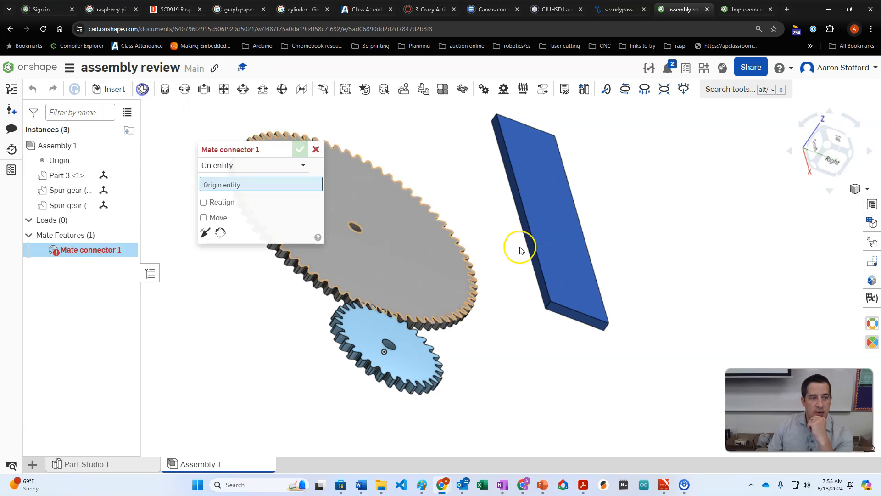
{"action": "left_click", "coordinate": [315, 151]}
- Fasten the centre of the bar's face without pegs to the assembly origin
{"action": "left_click", "coordinate": [165, 89]}
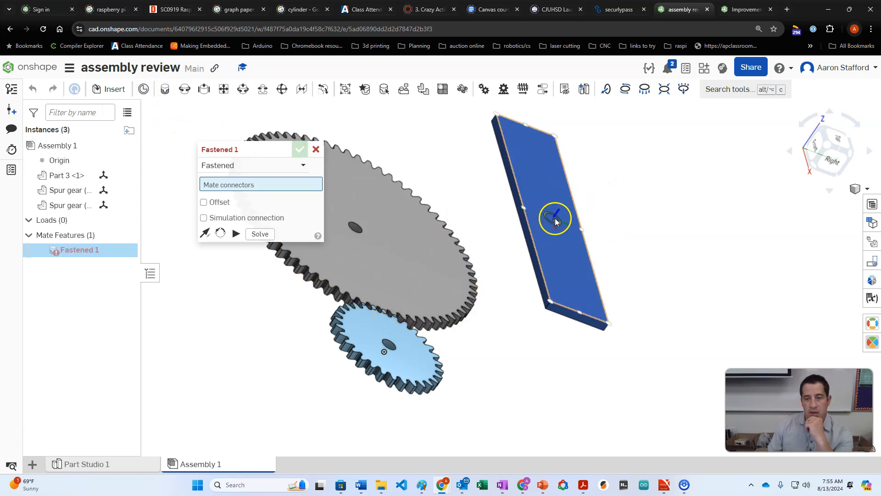
{"action": "left_click", "coordinate": [387, 356]}
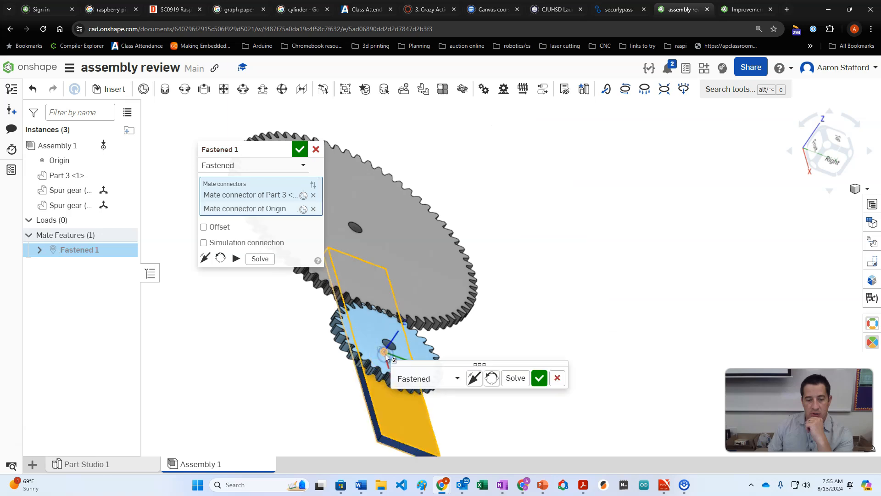
{"action": "left_click", "coordinate": [534, 376]}
{"action": "right_click_drag", "start_coordinate": [508, 384], "coordinate": [537, 291]}
{"action": "left_click", "coordinate": [317, 150]}
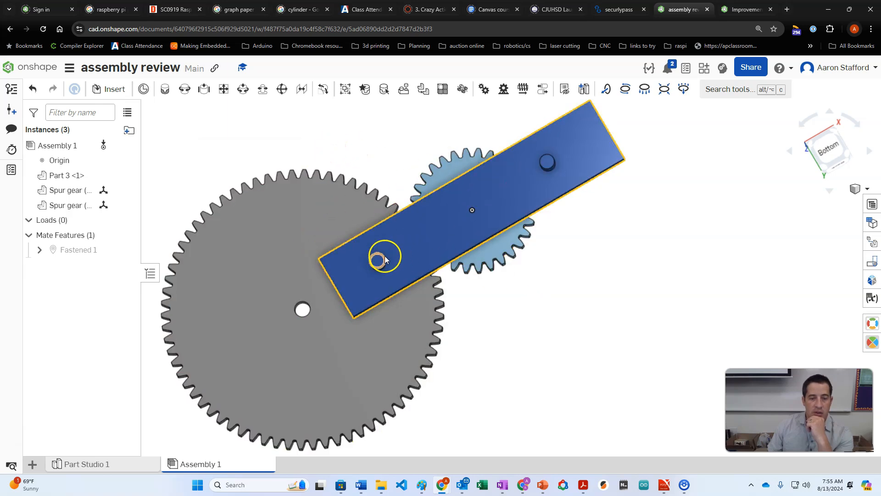
- Add a Revolute mate between the 70-tooth gear's bore and the base of the nearest bar peg, with the primary axis flipped
{"action": "left_click", "coordinate": [183, 89]}
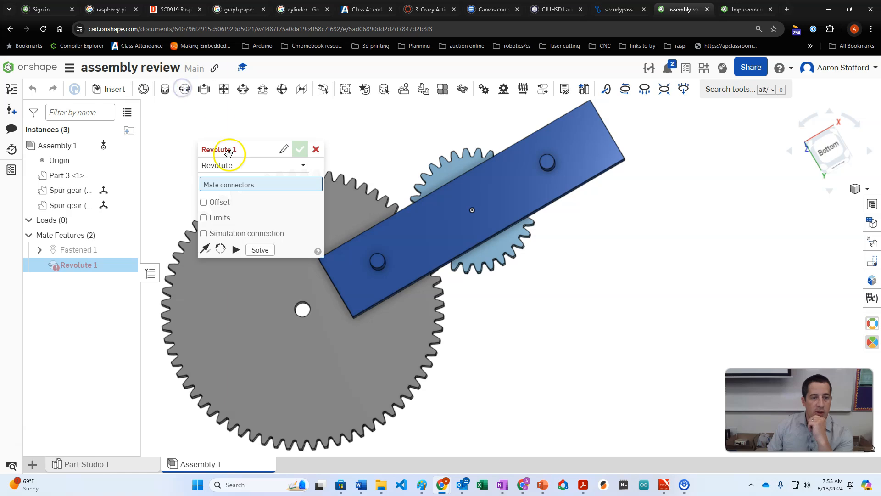
{"action": "right_click_drag", "start_coordinate": [304, 315], "coordinate": [316, 300]}
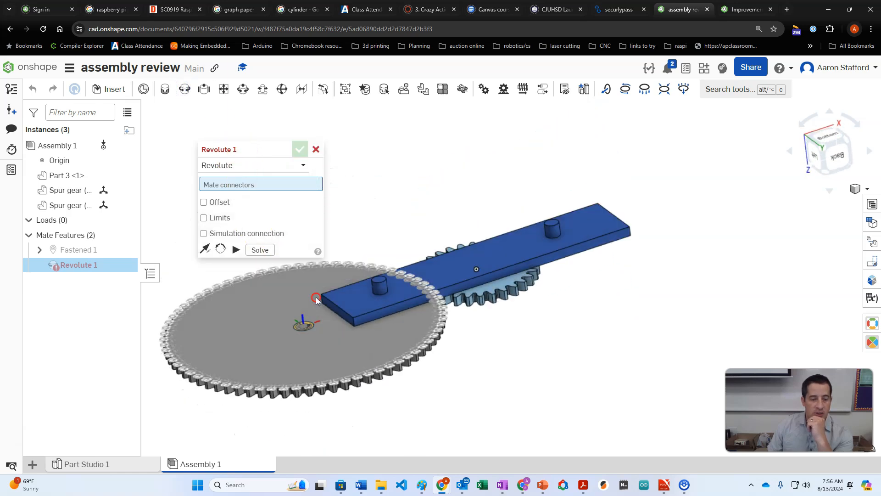
{"action": "left_click", "coordinate": [304, 327]}
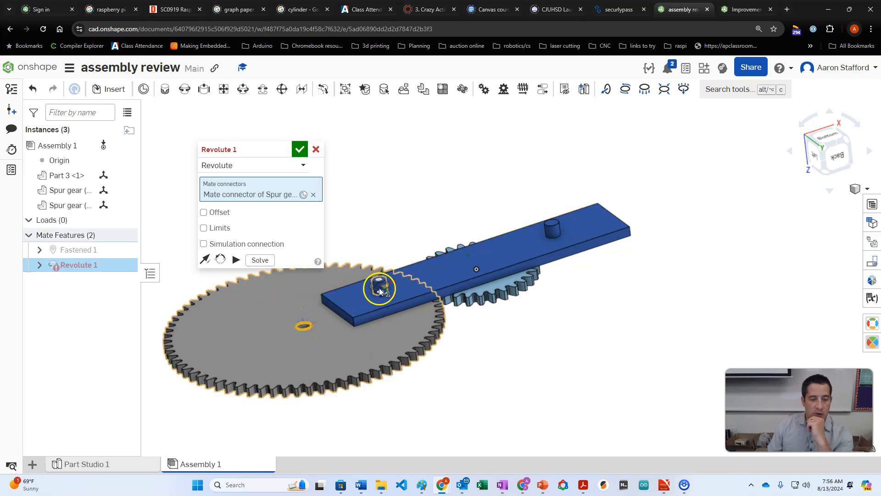
{"action": "left_click", "coordinate": [380, 294]}
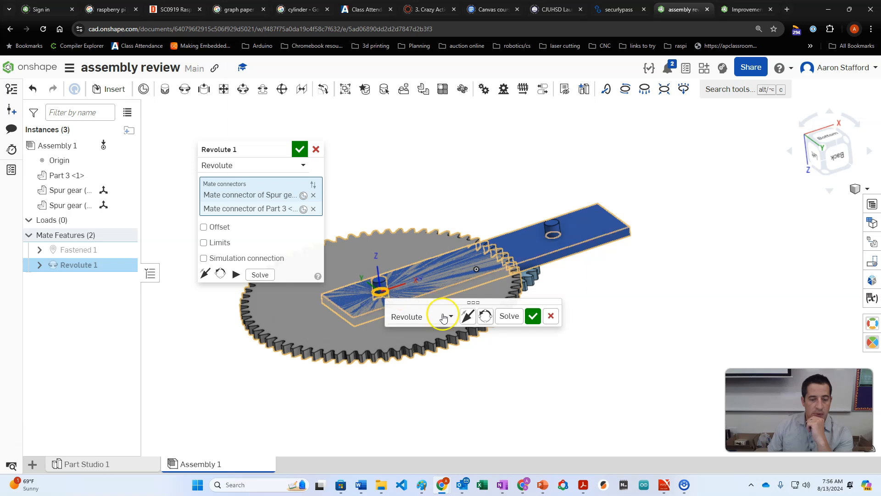
{"action": "left_click", "coordinate": [205, 274]}
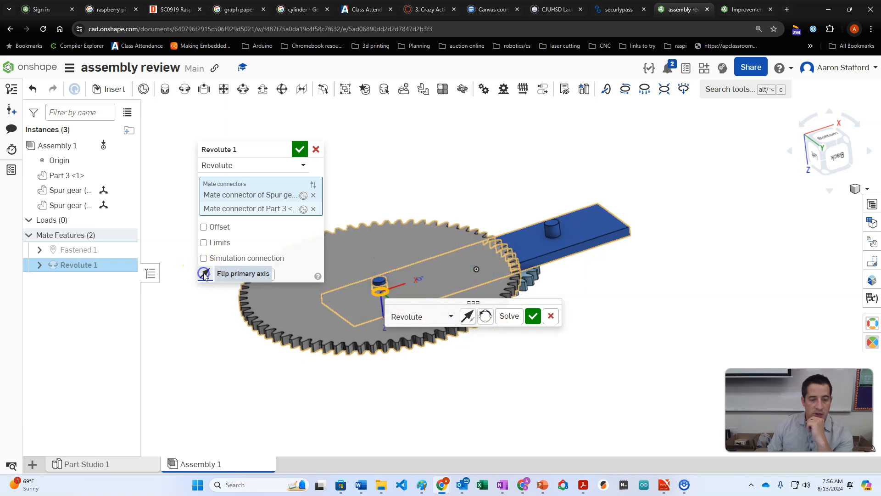
{"action": "left_click", "coordinate": [533, 316]}
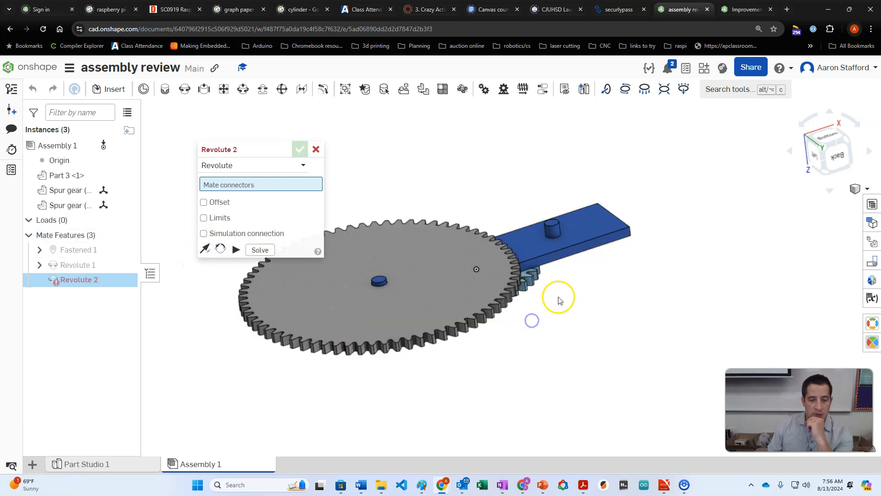
- Discard the empty second Revolute mate and pull the 30-tooth gear clear of the bar and the large gear
{"action": "right_click_drag", "start_coordinate": [545, 312], "coordinate": [515, 322]}
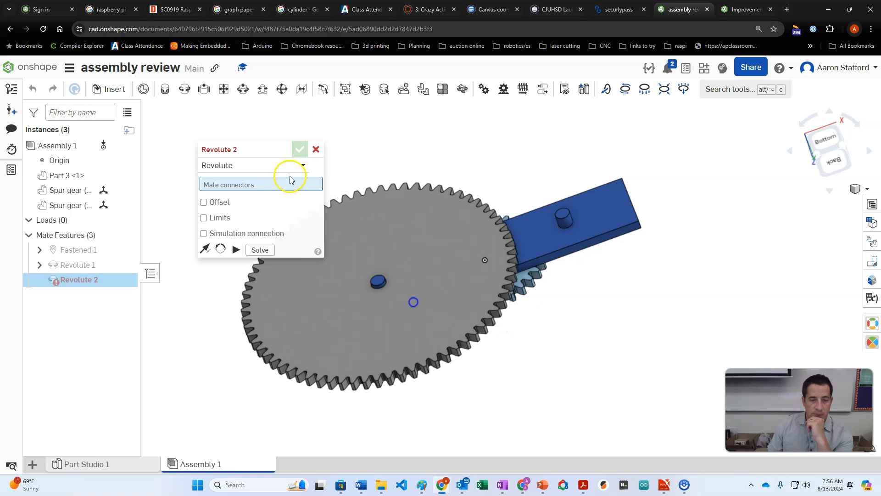
{"action": "left_click", "coordinate": [316, 149]}
{"action": "left_click_drag", "start_coordinate": [502, 291], "coordinate": [493, 328]}
{"action": "left_click_drag", "start_coordinate": [522, 285], "coordinate": [590, 356]}
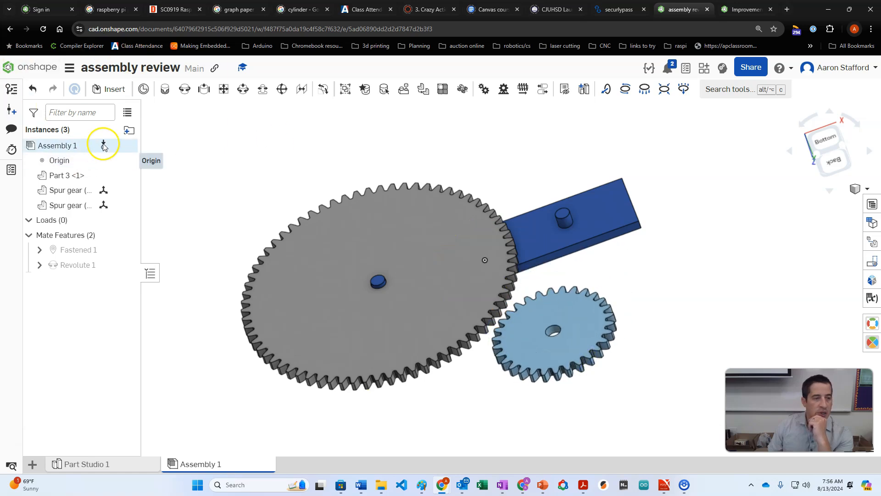
- Join the 30-tooth gear's bore to the base of the free peg with an axis-flipped Revolute mate, and test the gear's rotation
{"action": "left_click", "coordinate": [185, 88]}
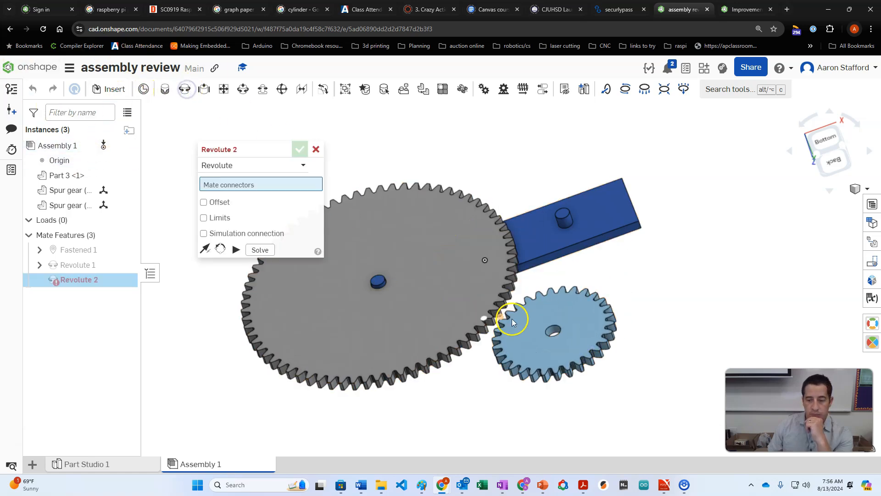
{"action": "left_click", "coordinate": [557, 338]}
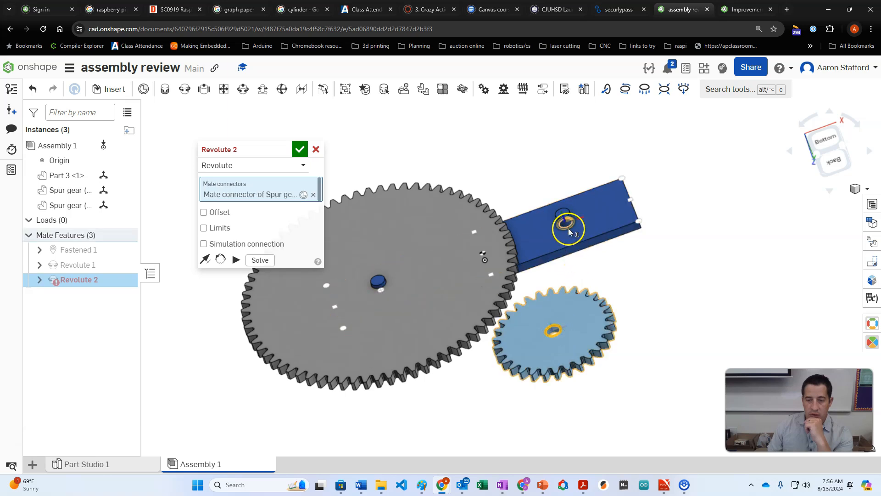
{"action": "left_click", "coordinate": [568, 227]}
{"action": "right_click_drag", "start_coordinate": [599, 374], "coordinate": [589, 340]}
{"action": "left_click", "coordinate": [205, 274]}
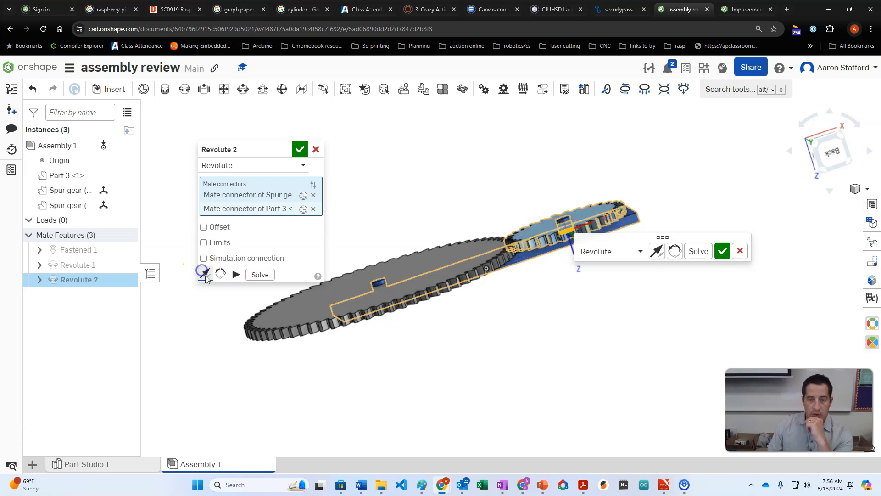
{"action": "left_click", "coordinate": [300, 149]}
{"action": "right_click_drag", "start_coordinate": [427, 151], "coordinate": [523, 192]}
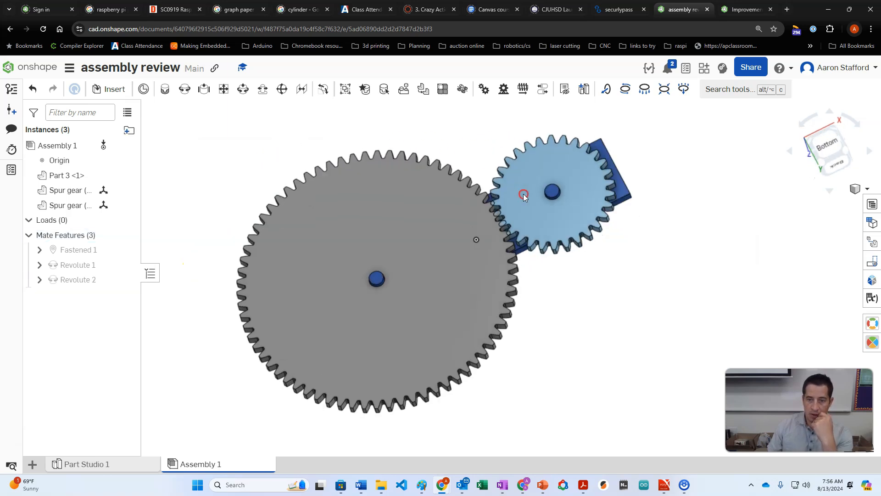
{"action": "left_click_drag", "start_coordinate": [555, 250], "coordinate": [578, 247]}
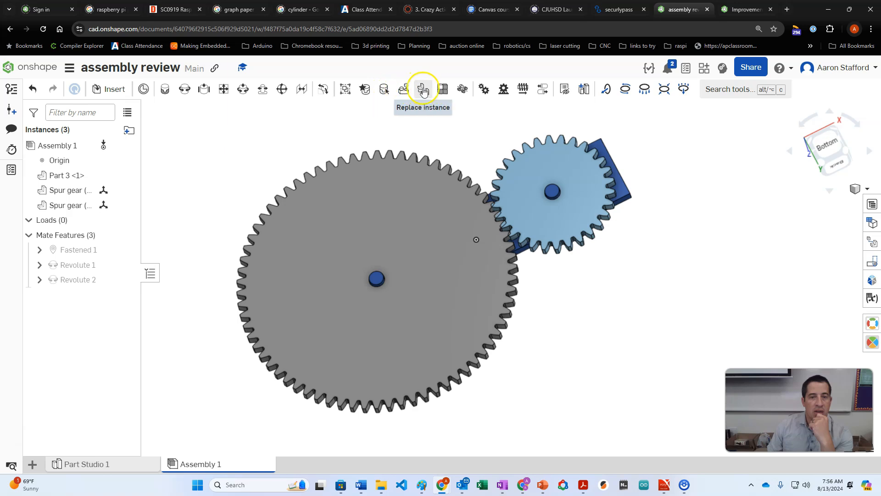
- Create a Gear relation between Revolute 1 and Revolute 2 with a relation ratio of 1
{"action": "left_click", "coordinate": [488, 93]}
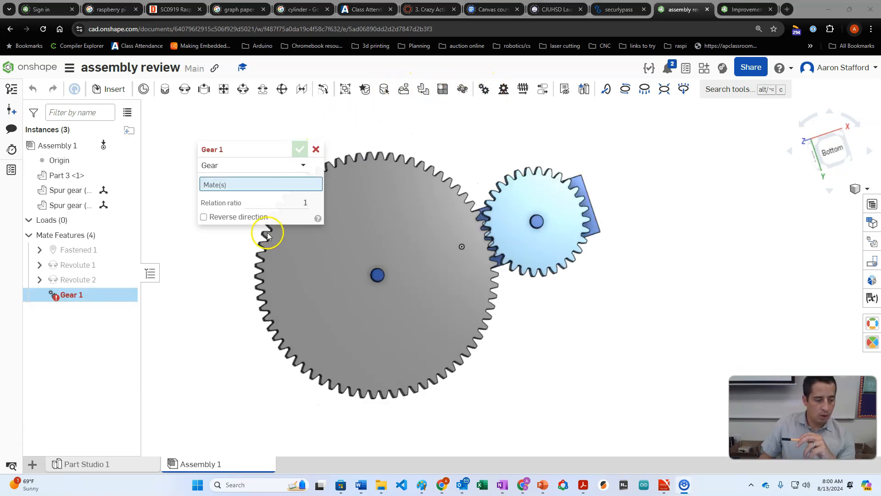
{"action": "left_click", "coordinate": [72, 269]}
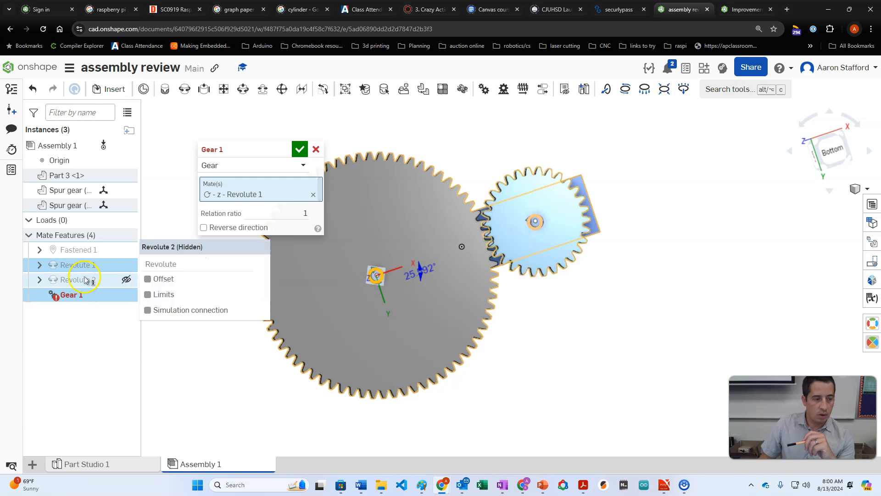
{"action": "left_click", "coordinate": [85, 279]}
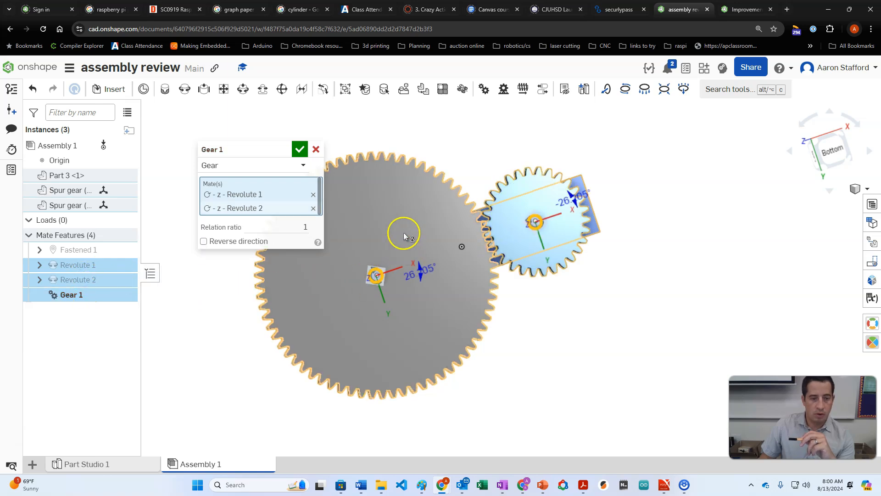
{"action": "left_click", "coordinate": [300, 149]}
- Turn the gears on their pegs to check how the Gear relation drives them
{"action": "right_click_drag", "start_coordinate": [427, 288], "coordinate": [599, 407]}
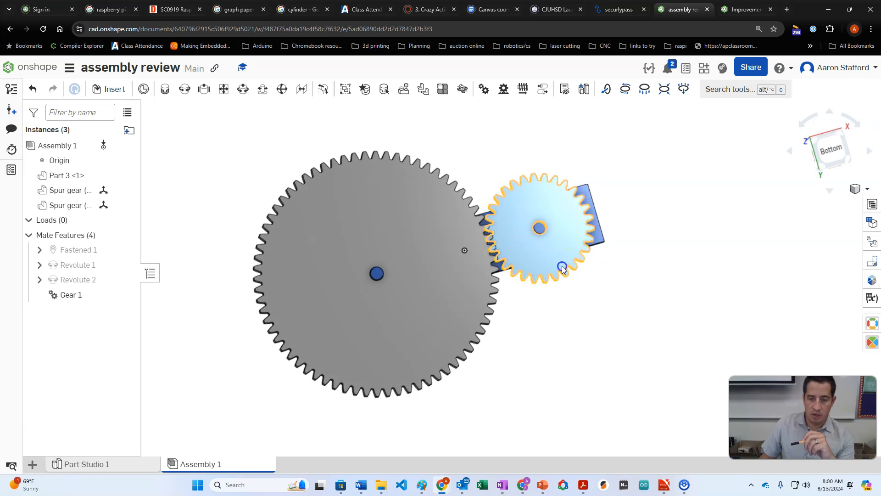
{"action": "left_click", "coordinate": [493, 281]}
{"action": "left_click_drag", "start_coordinate": [494, 281], "coordinate": [476, 334]}
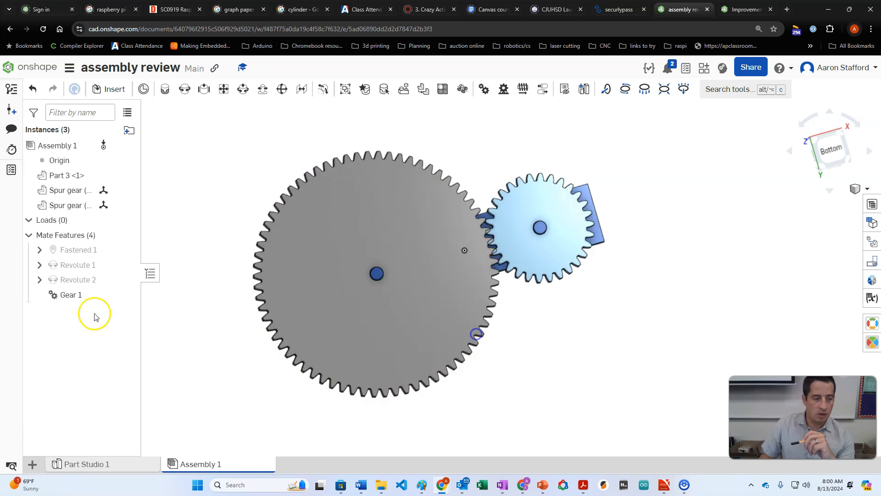
- Reverse the direction of the Gear 1 relation and turn the large gear to test it
{"action": "double_click", "coordinate": [50, 295]}
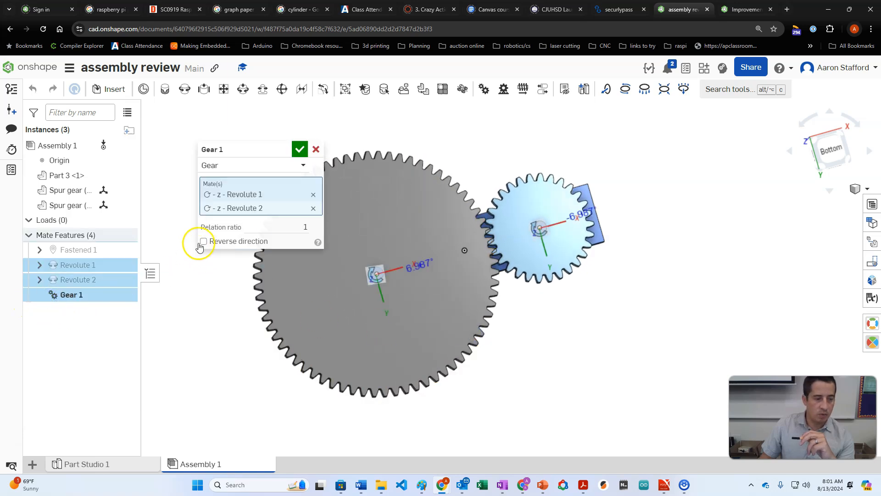
{"action": "left_click", "coordinate": [203, 241]}
{"action": "left_click", "coordinate": [299, 149]}
{"action": "left_click_drag", "start_coordinate": [420, 170], "coordinate": [402, 176]}
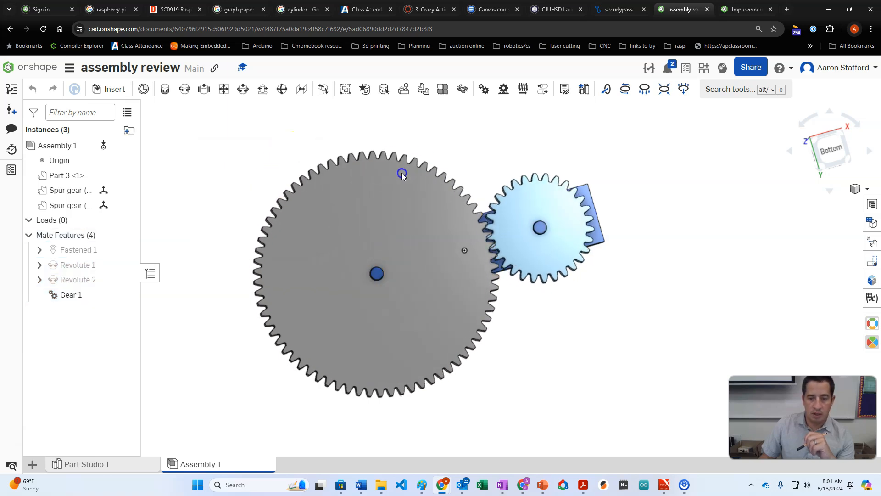
- Edit the Gear 1 relation to use a relation ratio of 70/30 with the direction not reversed
{"action": "double_click", "coordinate": [129, 299]}
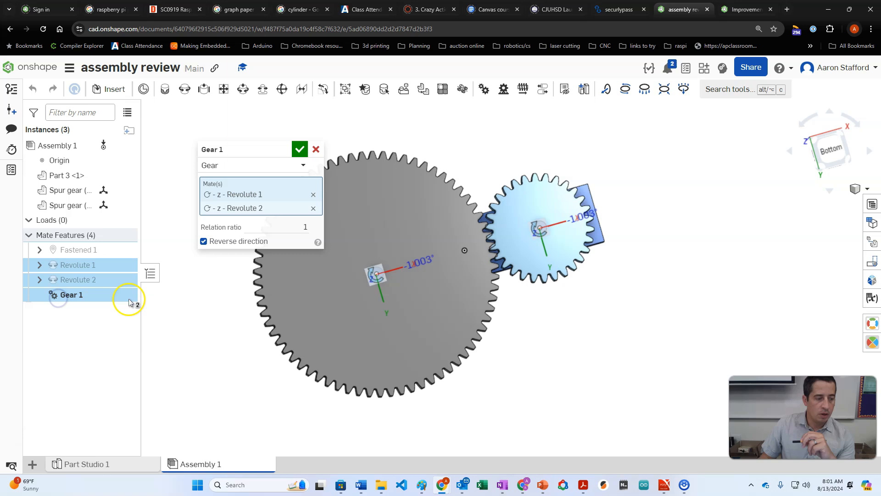
{"action": "left_click", "coordinate": [203, 241]}
{"action": "left_click_drag", "start_coordinate": [474, 274], "coordinate": [453, 169]}
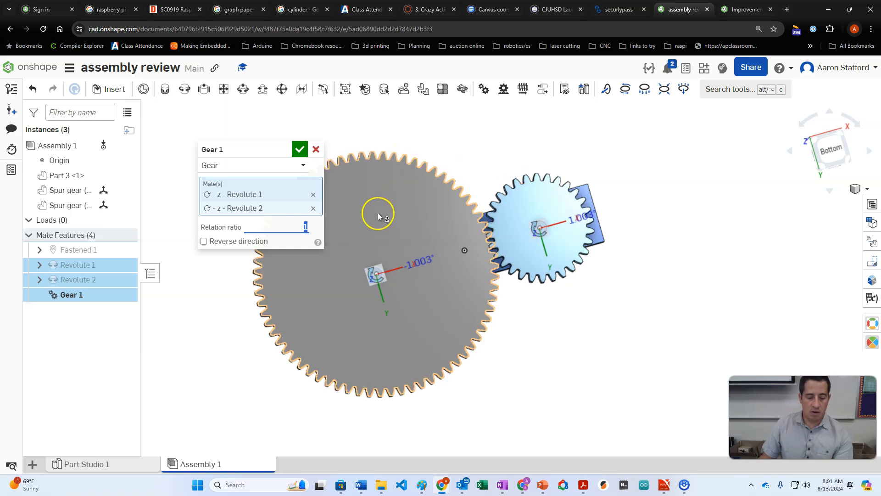
{"action": "type", "text": "70/"}
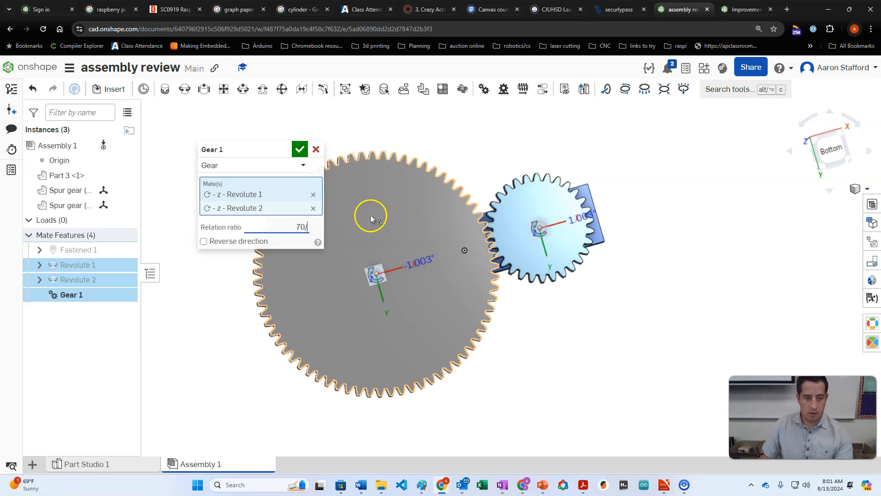
{"action": "type", "text": "30"}
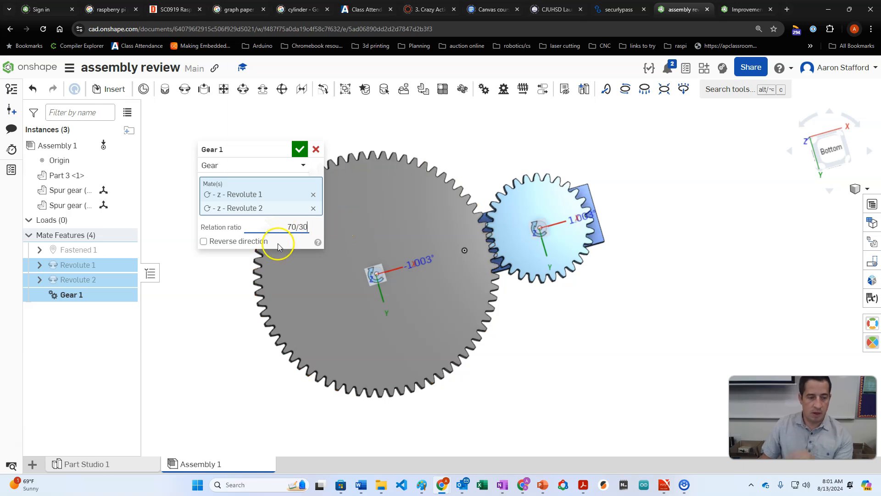
{"action": "left_click", "coordinate": [278, 243]}
{"action": "left_click", "coordinate": [299, 150]}
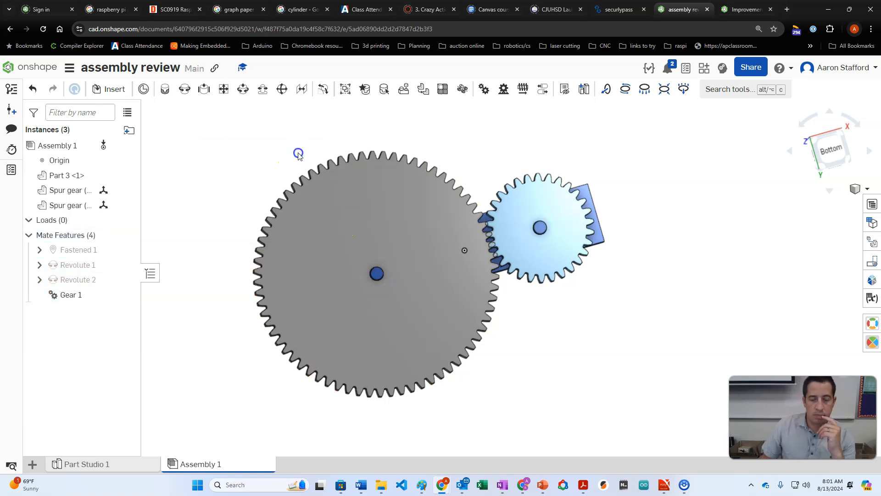
- Turn the large gear to test the relation ratio and review the Gear 1 settings
{"action": "left_click_drag", "start_coordinate": [460, 206], "coordinate": [305, 128]}
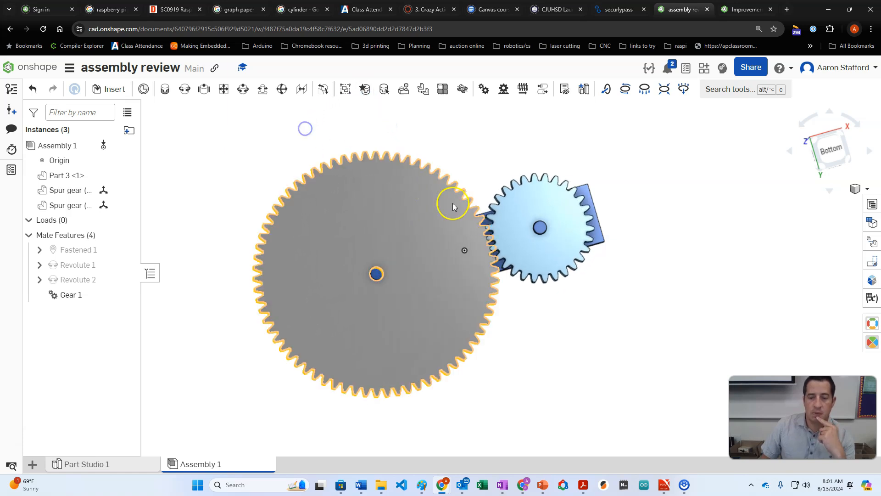
{"action": "left_click_drag", "start_coordinate": [467, 208], "coordinate": [315, 221]}
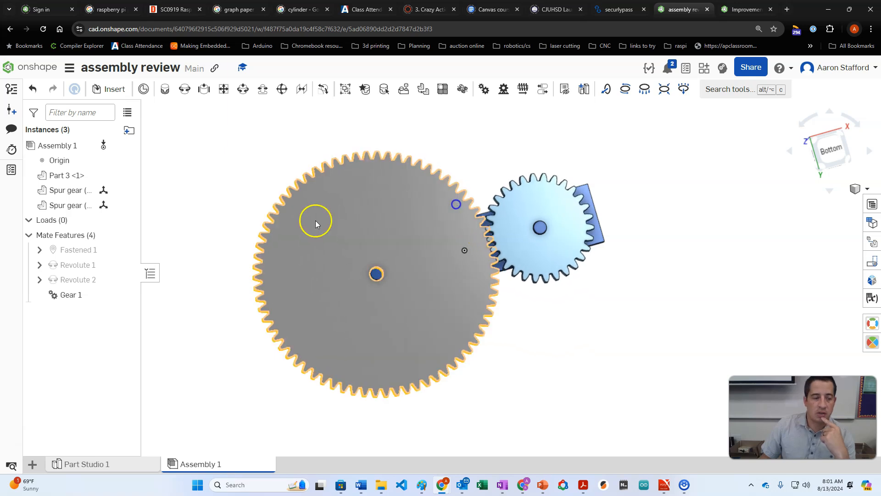
{"action": "double_click", "coordinate": [72, 295]}
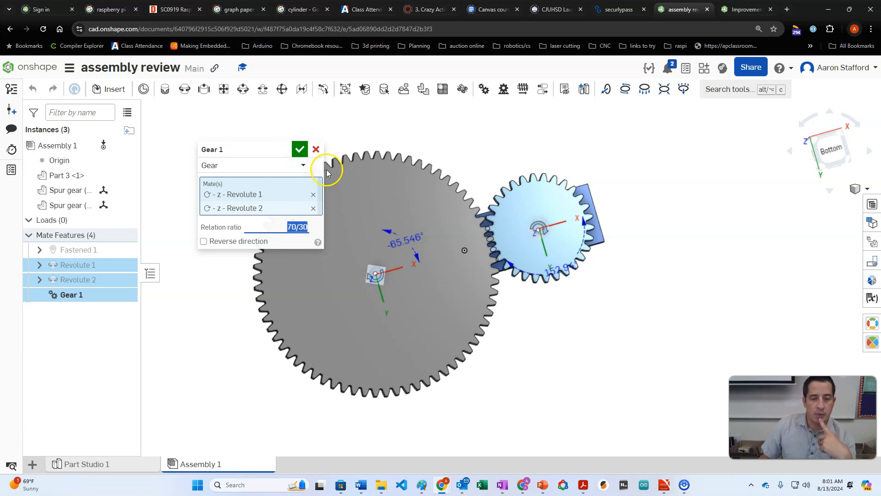
{"action": "left_click", "coordinate": [299, 149]}
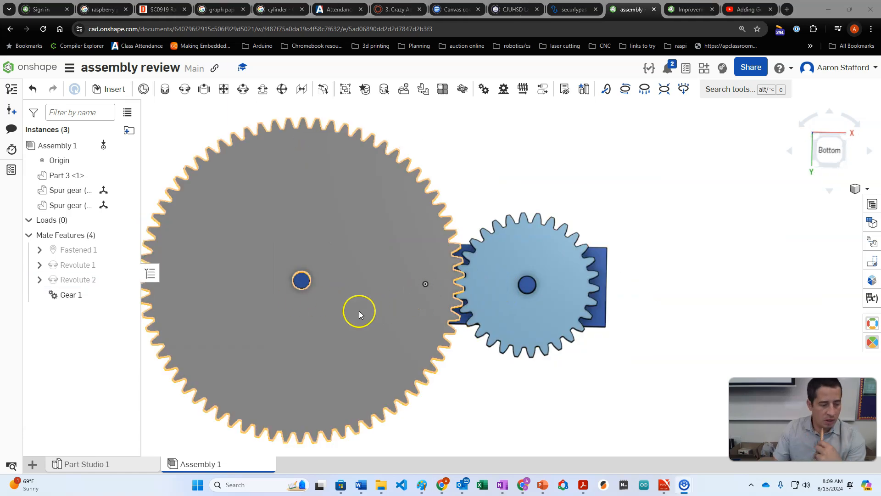
- Open the Revolute 2 mate for editing and examine closely how the teeth of the two gears overlap
{"action": "mouse_move", "coordinate": [63, 282]}
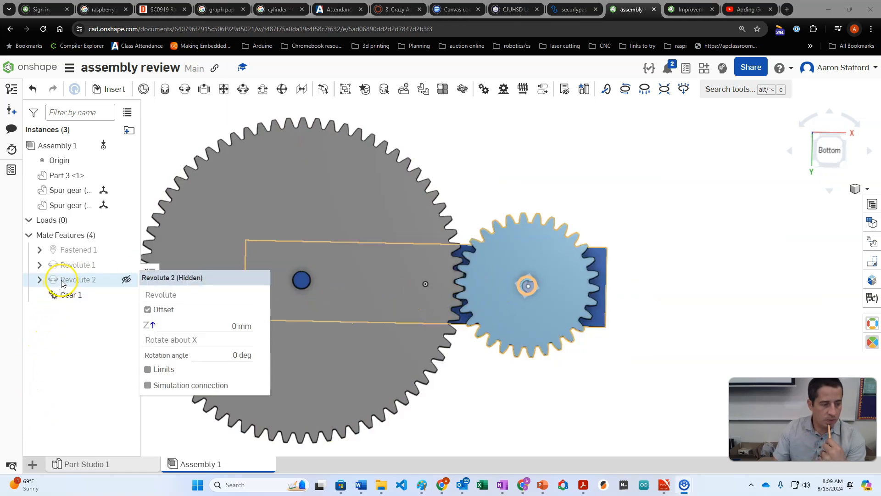
{"action": "left_click", "coordinate": [68, 265]}
{"action": "left_click", "coordinate": [67, 280], "text": "ctrl"}
{"action": "double_click", "coordinate": [67, 280]}
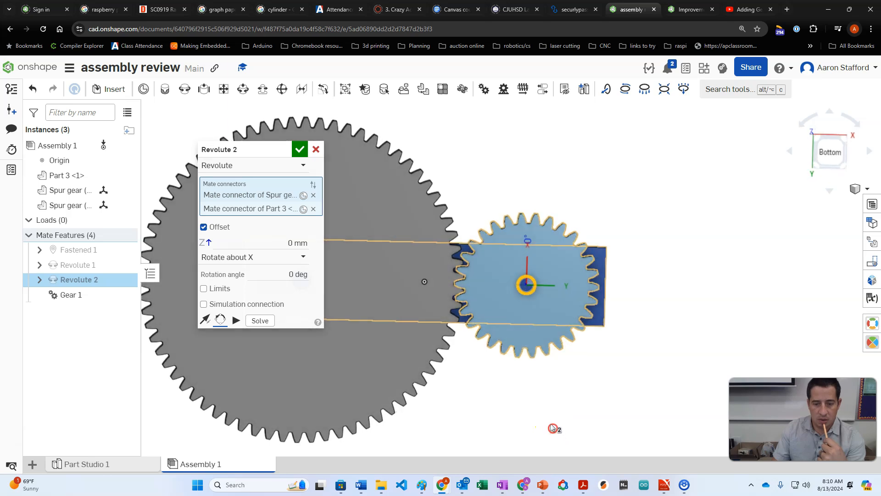
{"action": "scroll", "coordinate": [553, 426], "scroll_direction": "up", "scroll_amount": 3}
{"action": "right_click_drag", "start_coordinate": [552, 427], "coordinate": [664, 229]}
{"action": "scroll", "coordinate": [377, 243], "scroll_direction": "up", "scroll_amount": 6}
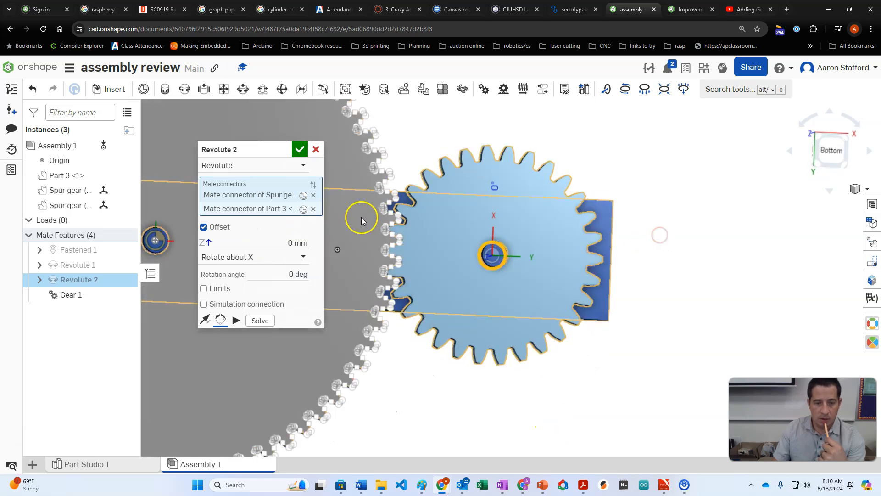
{"action": "mouse_move", "coordinate": [412, 163]}
{"action": "right_mouse_down"}
{"action": "mouse_move", "coordinate": [407, 156]}
{"action": "mouse_move", "coordinate": [411, 163]}
{"action": "right_mouse_up"}
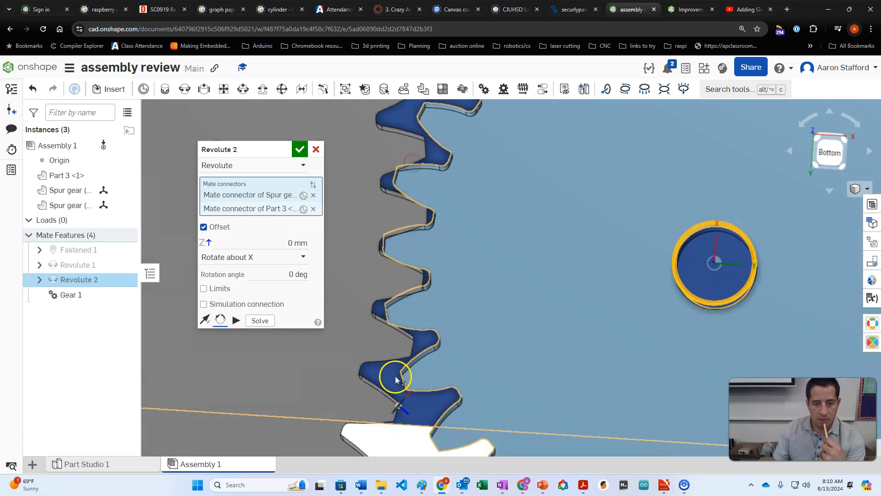
{"action": "scroll", "coordinate": [395, 376], "scroll_direction": "down", "scroll_amount": 1}
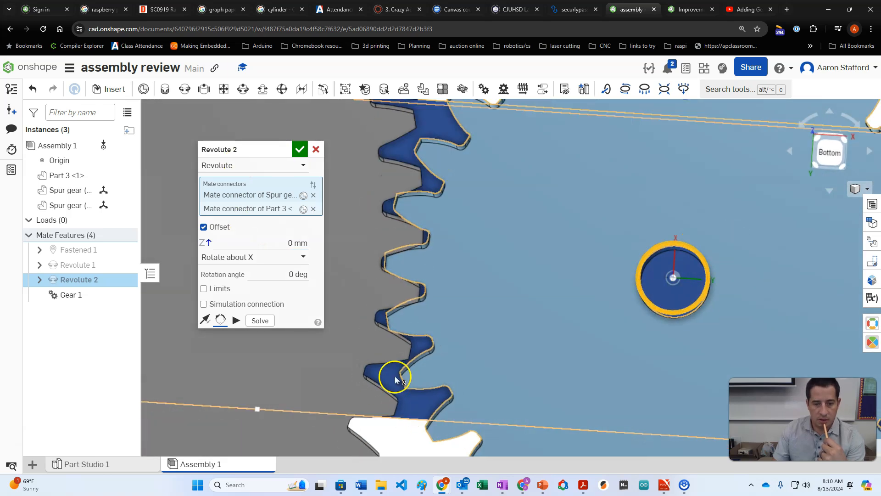
- Reorient the secondary axis of the Revolute 2 mate twice, accept it, and turn the gears to test the meshing
{"action": "left_click", "coordinate": [220, 320]}
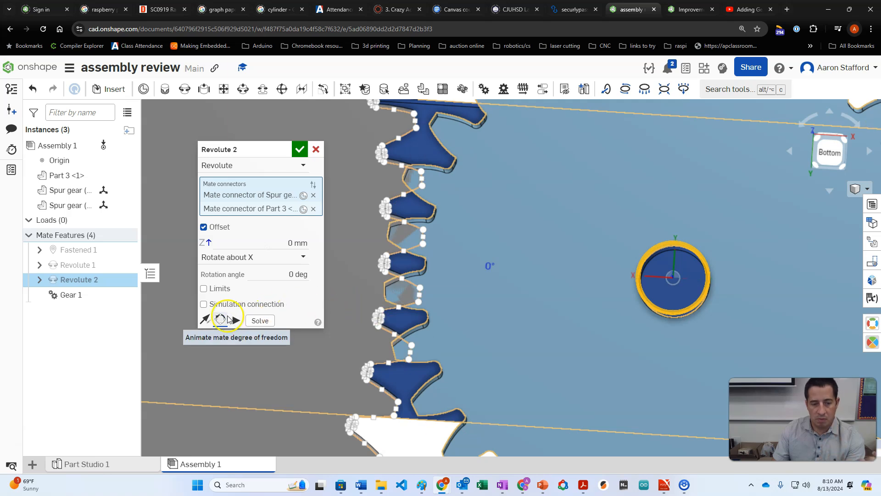
{"action": "left_click", "coordinate": [220, 320]}
{"action": "left_click", "coordinate": [301, 140]}
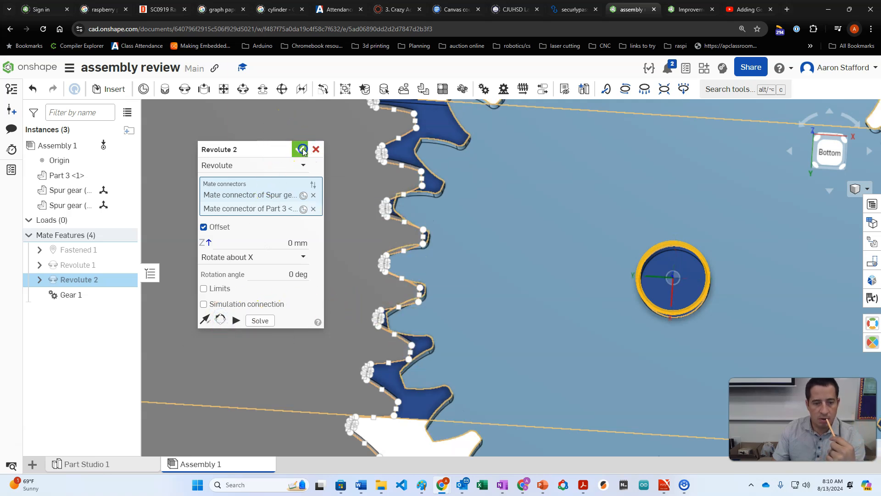
{"action": "scroll", "coordinate": [313, 333], "scroll_direction": "down", "scroll_amount": 6}
{"action": "left_click_drag", "start_coordinate": [400, 263], "coordinate": [427, 349]}
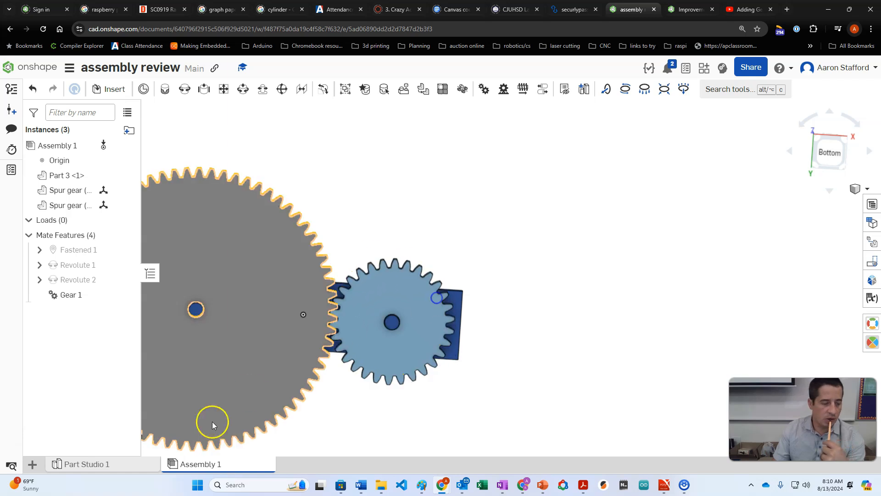
- In Part Studio 1, add a Transform that rotates the 30-tooth spur gear 30 deg about the circular edge of its peg
{"action": "left_click", "coordinate": [87, 465]}
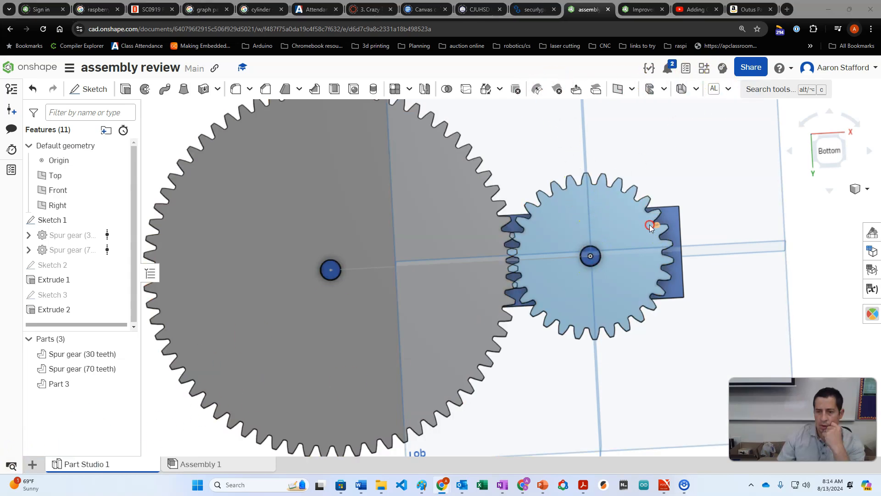
{"action": "right_click_drag", "start_coordinate": [649, 225], "coordinate": [660, 179]}
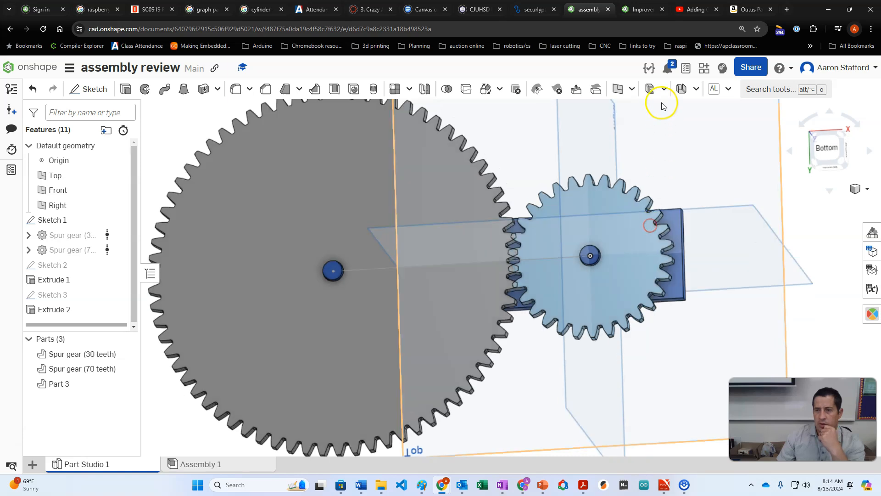
{"action": "left_click", "coordinate": [751, 90]}
{"action": "type", "text": "tra"}
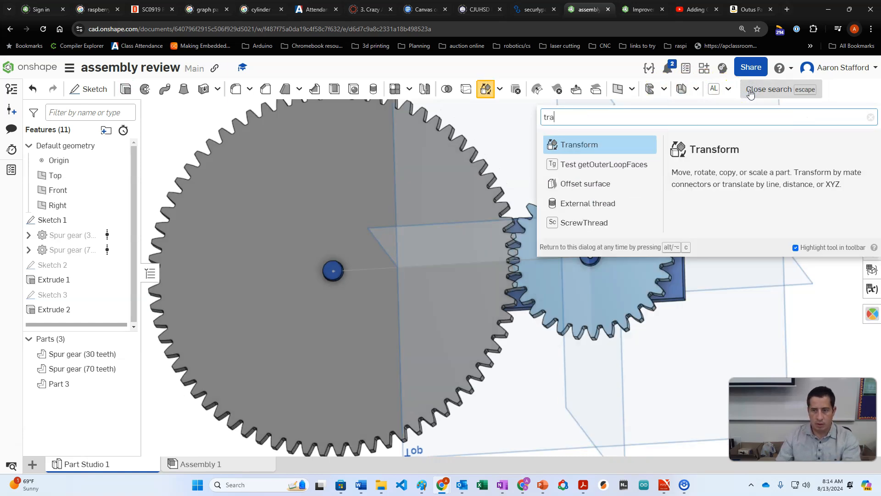
{"action": "left_click", "coordinate": [574, 144]}
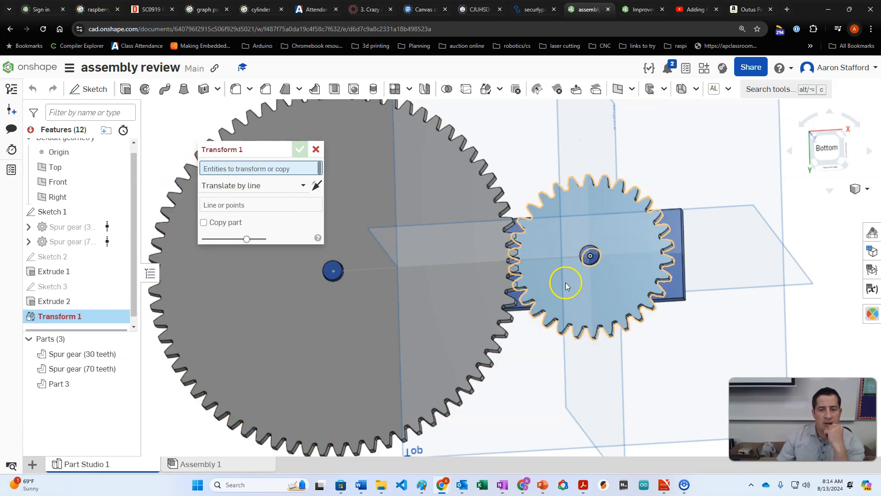
{"action": "left_click", "coordinate": [626, 273]}
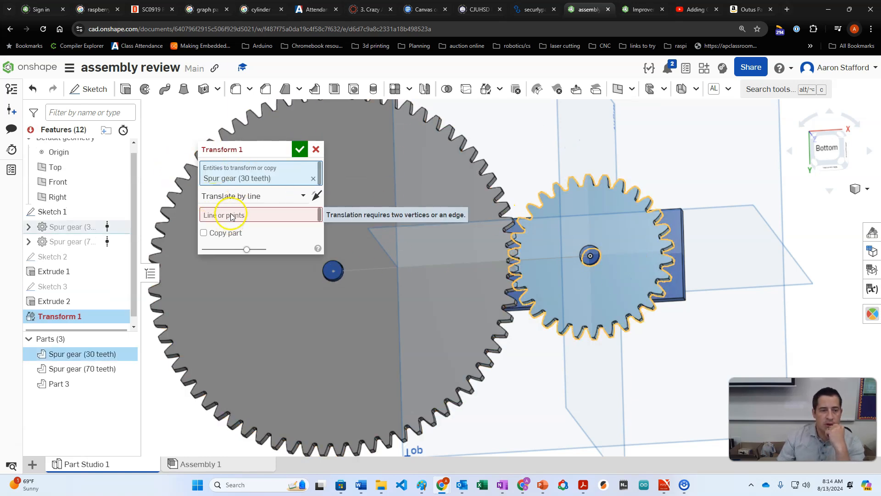
{"action": "left_click", "coordinate": [236, 197]}
{"action": "left_click", "coordinate": [244, 272]}
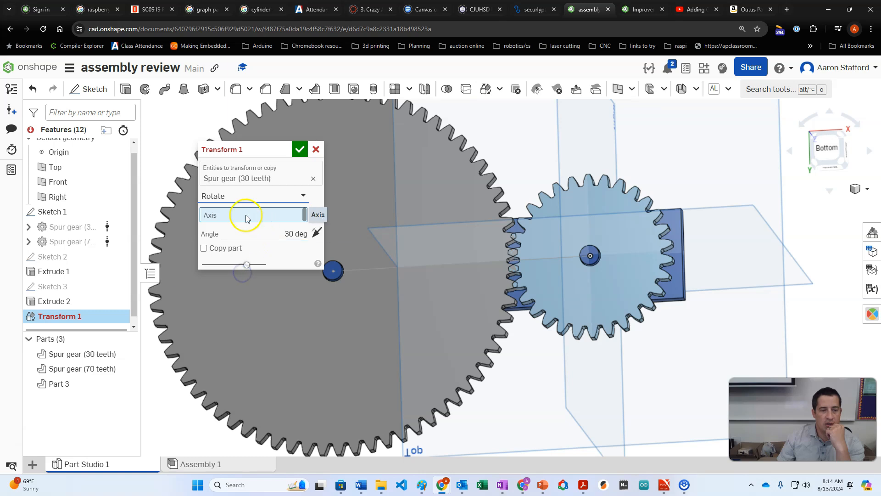
{"action": "left_click", "coordinate": [591, 256]}
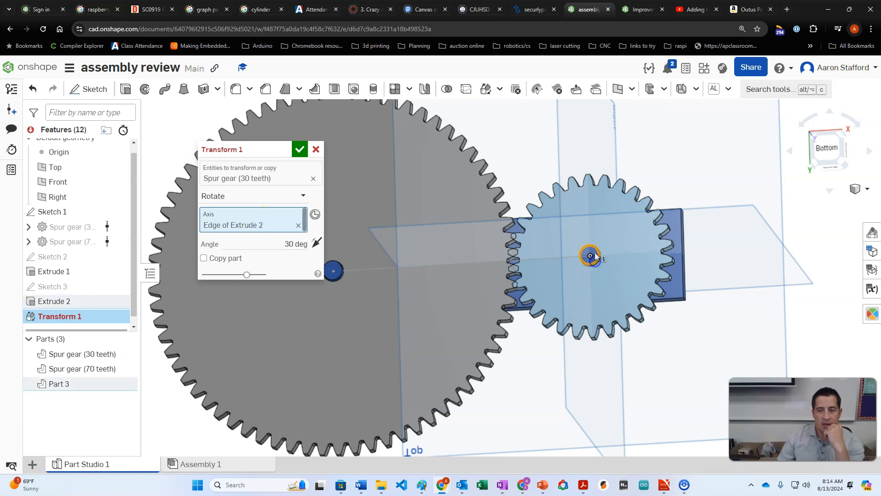
{"action": "scroll", "coordinate": [543, 267], "scroll_direction": "up", "scroll_amount": 2}
{"action": "scroll", "coordinate": [543, 267], "scroll_direction": "up", "scroll_amount": 3}
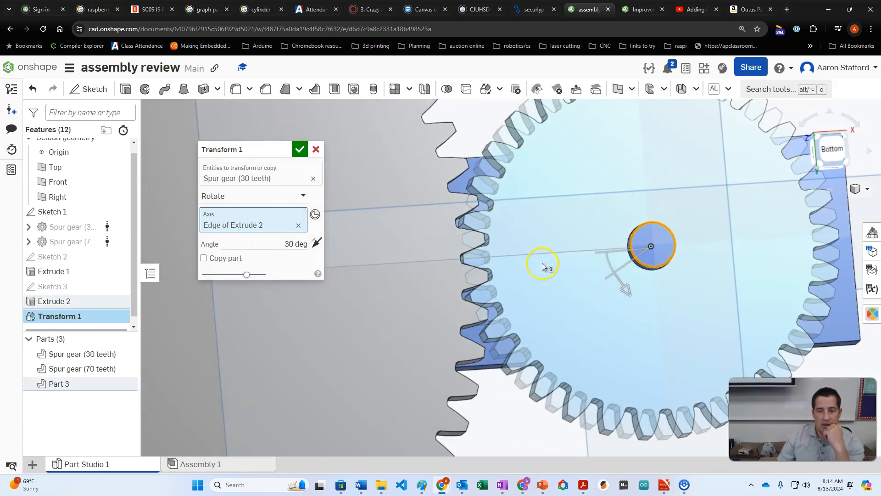
{"action": "right_click_drag", "start_coordinate": [365, 239], "coordinate": [357, 245]}
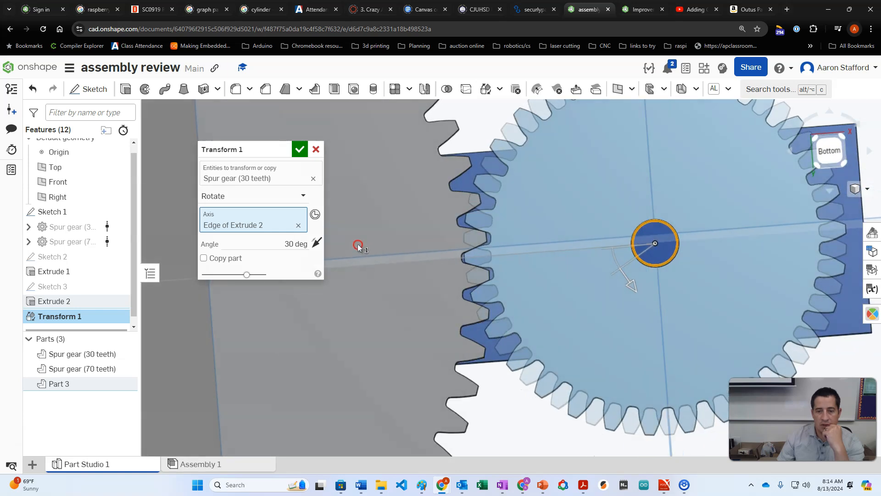
{"action": "left_click", "coordinate": [303, 150]}
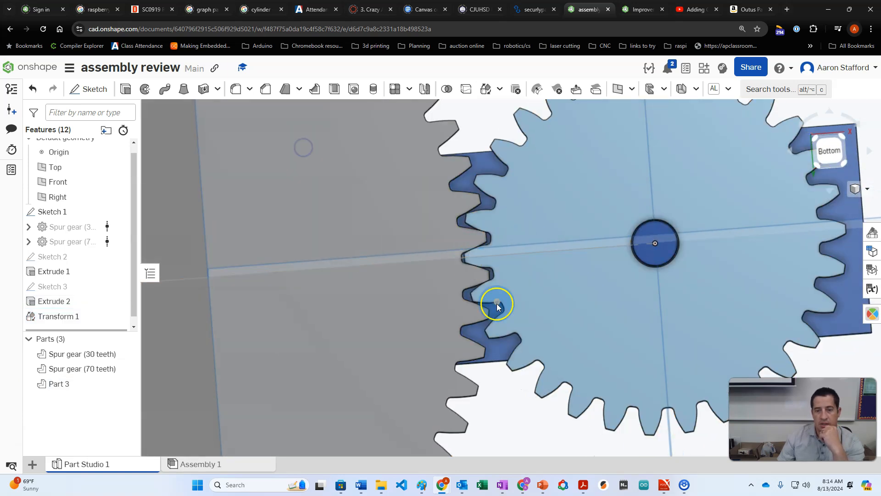
- Adjust the Transform 1 rotation angle of the 30-tooth gear to about 27.57 deg so its teeth fit the large gear
{"action": "double_click", "coordinate": [76, 316]}
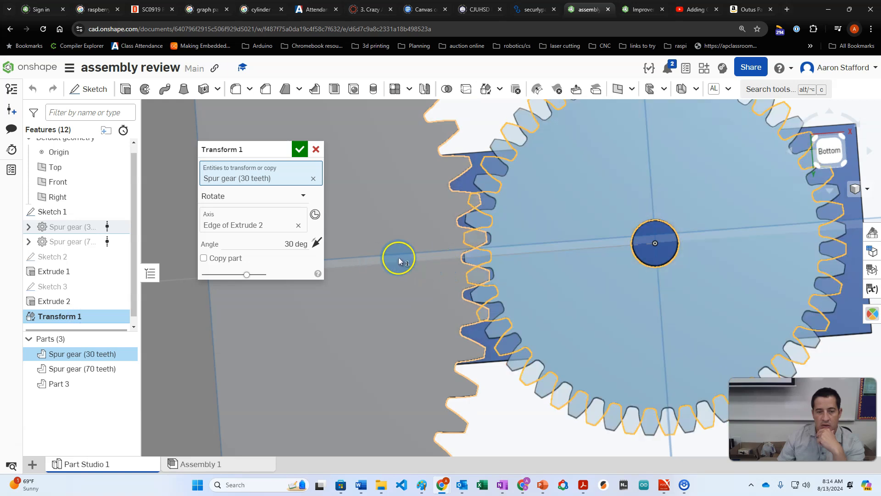
{"action": "left_click_drag", "start_coordinate": [639, 288], "coordinate": [624, 293]}
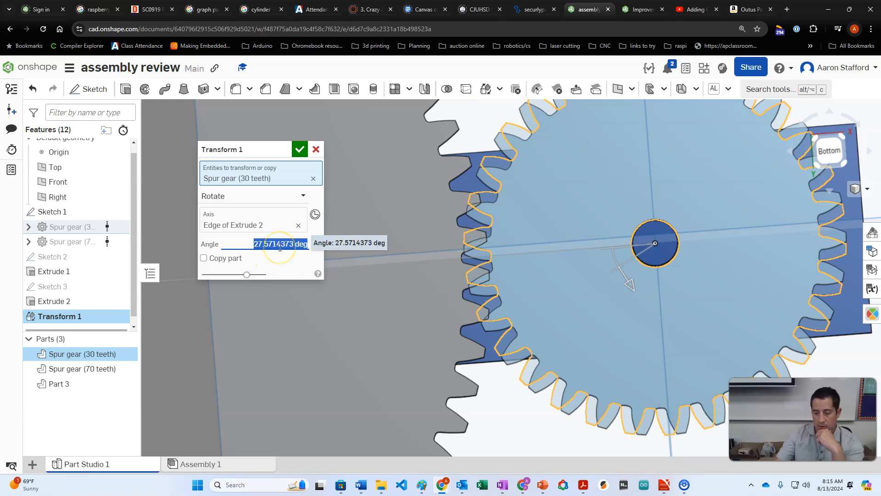
{"action": "left_click", "coordinate": [299, 148]}
- In Assembly 1, reorient the secondary axis of the Revolute 2 mate and turn the gears to test the meshing
{"action": "left_click", "coordinate": [196, 465]}
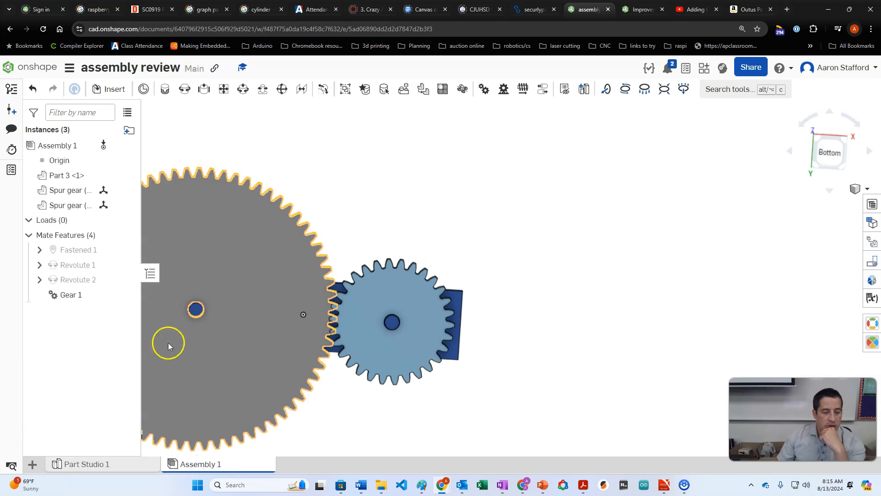
{"action": "scroll", "coordinate": [296, 306], "scroll_direction": "up", "scroll_amount": 3}
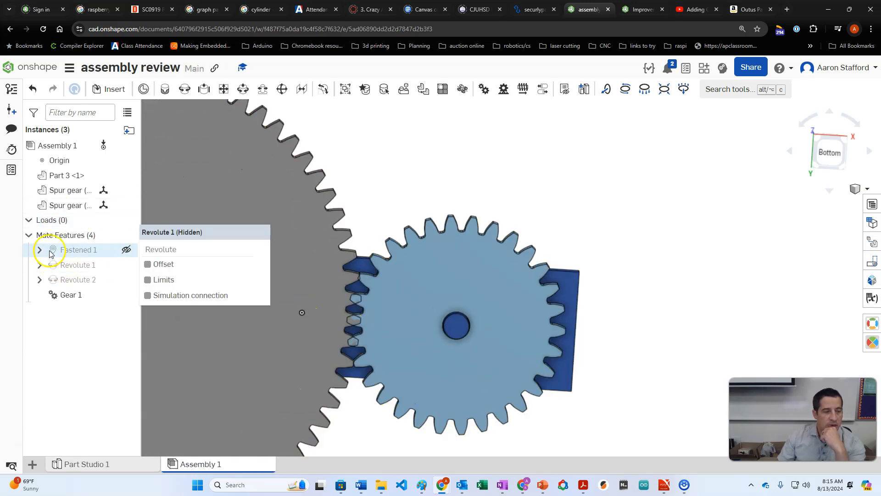
{"action": "double_click", "coordinate": [64, 279]}
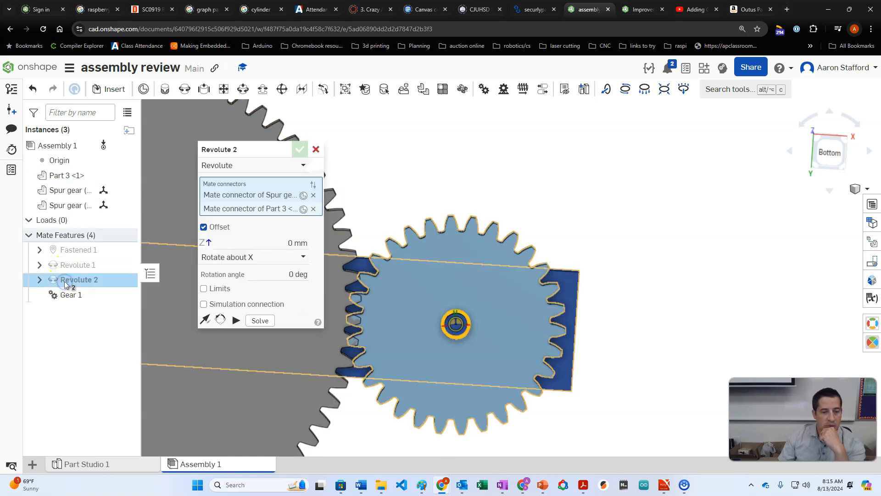
{"action": "left_click", "coordinate": [221, 318]}
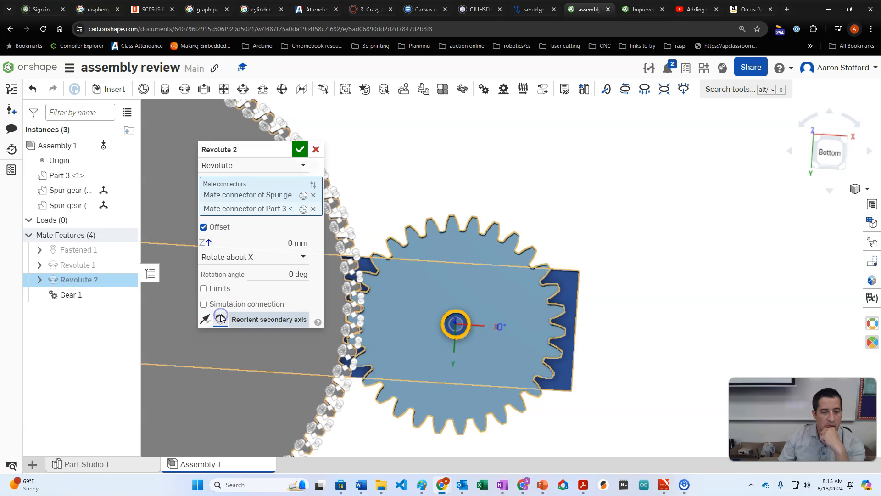
{"action": "left_click", "coordinate": [300, 150]}
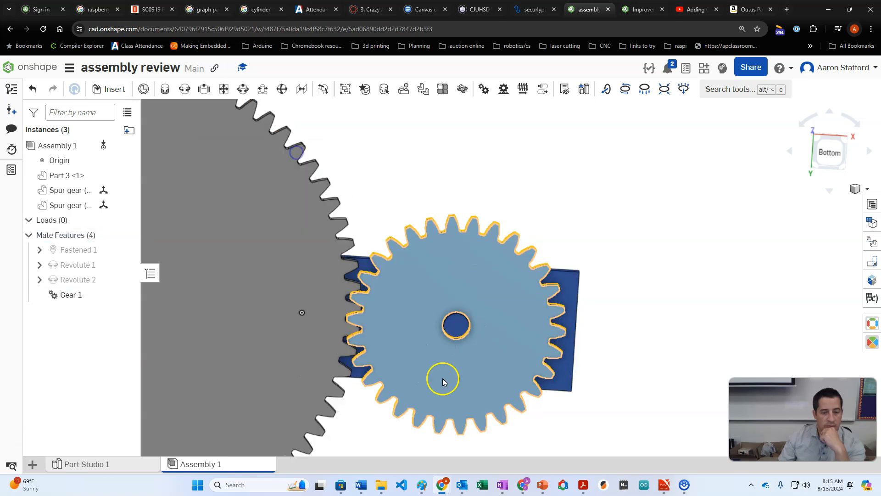
{"action": "scroll", "coordinate": [391, 419], "scroll_direction": "down", "scroll_amount": 5}
{"action": "left_click_drag", "start_coordinate": [380, 415], "coordinate": [423, 349]}
{"action": "left_click", "coordinate": [473, 306]}
- Examine the meshing gears on the base bar from several angles and distances
{"action": "right_click_drag", "start_coordinate": [472, 305], "coordinate": [387, 375]}
{"action": "scroll", "coordinate": [173, 392], "scroll_direction": "down", "scroll_amount": 3}
{"action": "scroll", "coordinate": [173, 395], "scroll_direction": "up", "scroll_amount": 3}
{"action": "right_click_drag", "start_coordinate": [204, 392], "coordinate": [291, 366]}
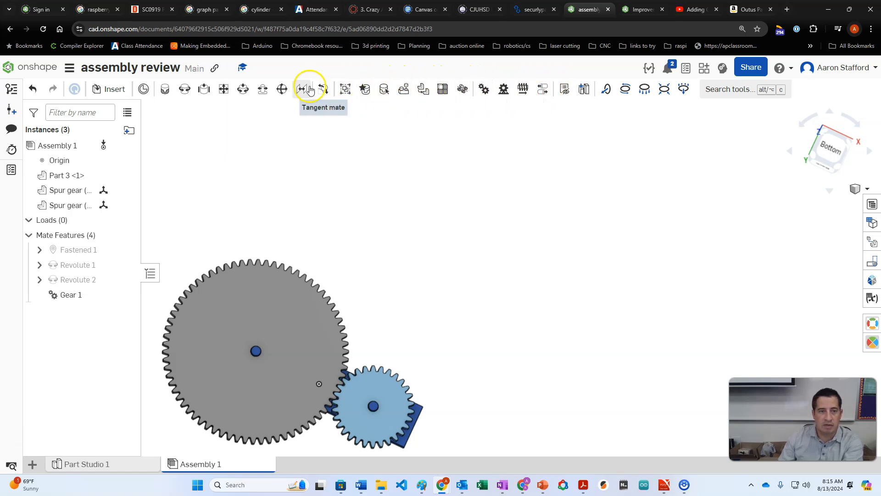
{"action": "scroll", "coordinate": [338, 240], "scroll_direction": "down", "scroll_amount": 2}
{"action": "scroll", "coordinate": [312, 344], "scroll_direction": "up", "scroll_amount": 3}
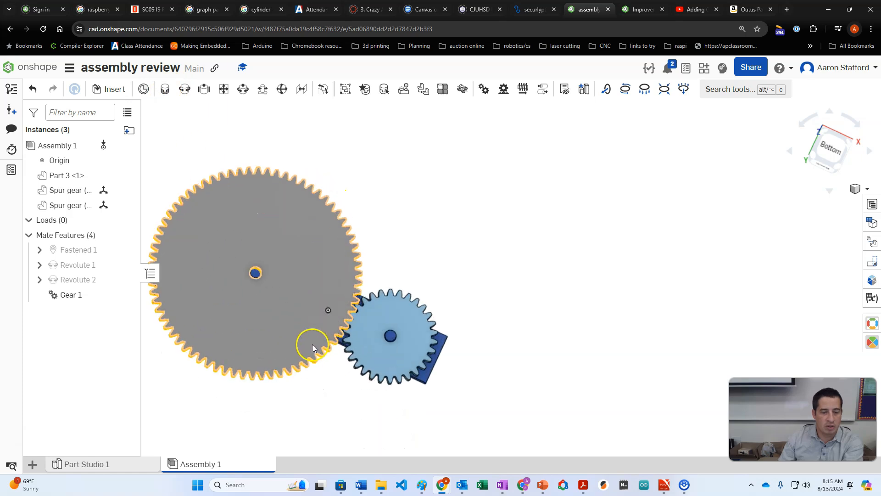
{"action": "right_click_drag", "start_coordinate": [362, 262], "coordinate": [383, 269]}
{"action": "right_click_drag", "start_coordinate": [377, 210], "coordinate": [376, 203]}
{"action": "right_click_drag", "start_coordinate": [378, 274], "coordinate": [423, 293]}
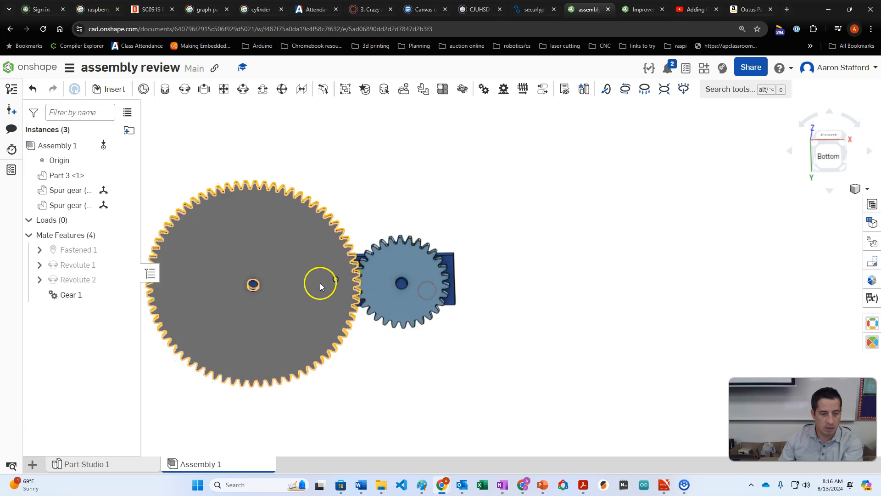